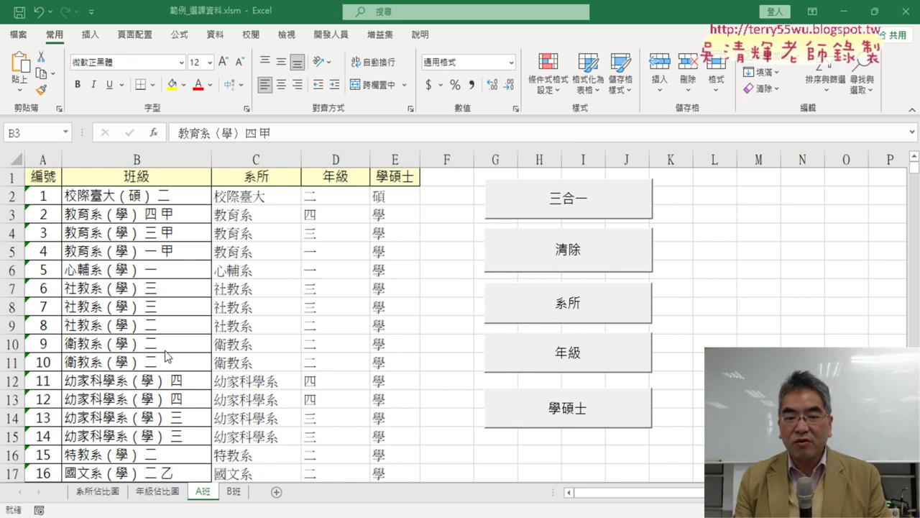
- Scroll through the class list, then select B3 and F3, where the first result goes
scroll(173, 357, down, 2)
scroll(188, 402, down, 5)
scroll(189, 405, down, 3)
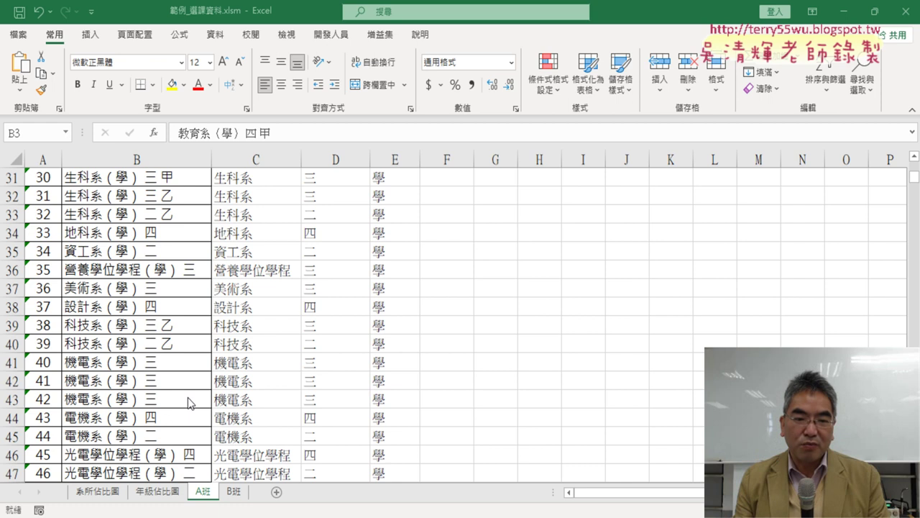
scroll(189, 403, down, 2)
scroll(189, 403, down, 2)
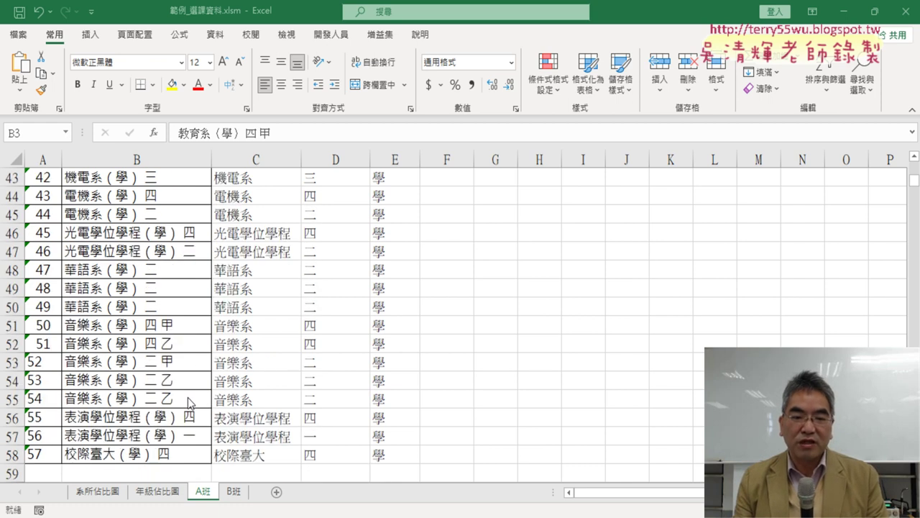
scroll(189, 403, up, 5)
scroll(189, 403, up, 8)
scroll(189, 403, up, 1)
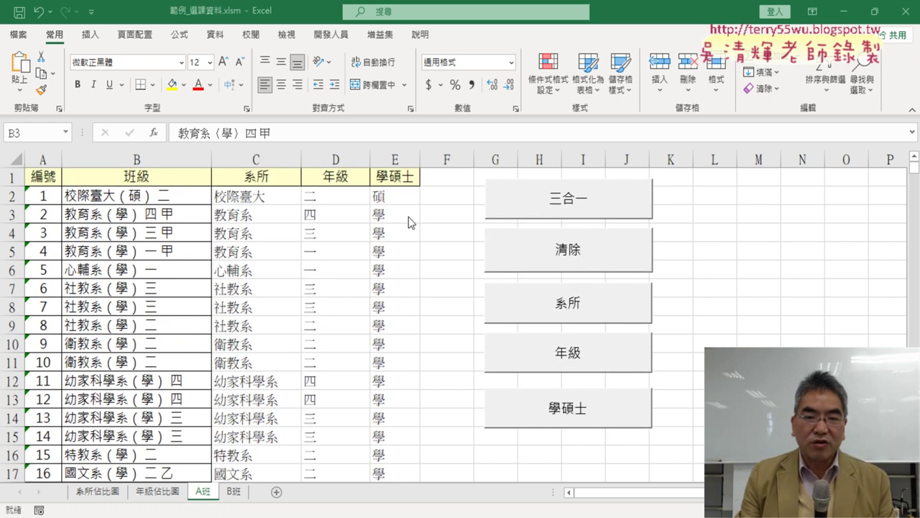
click(185, 214)
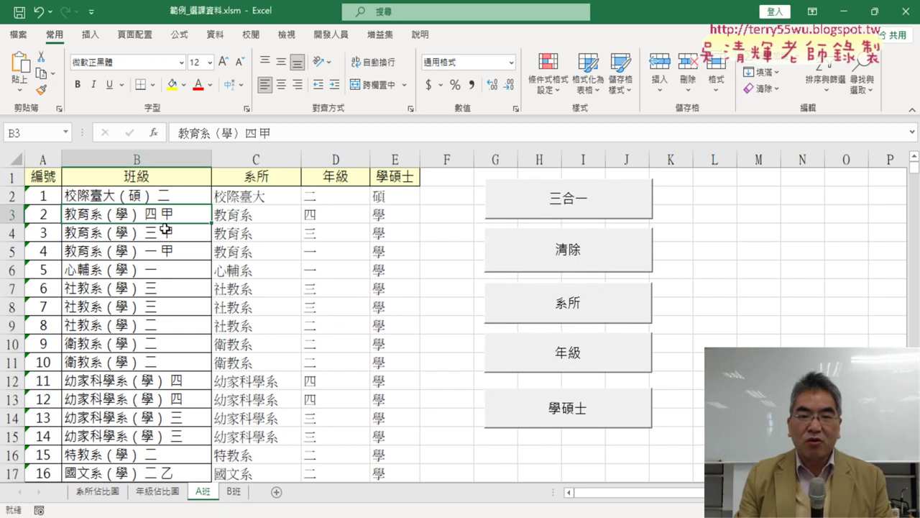
click(461, 213)
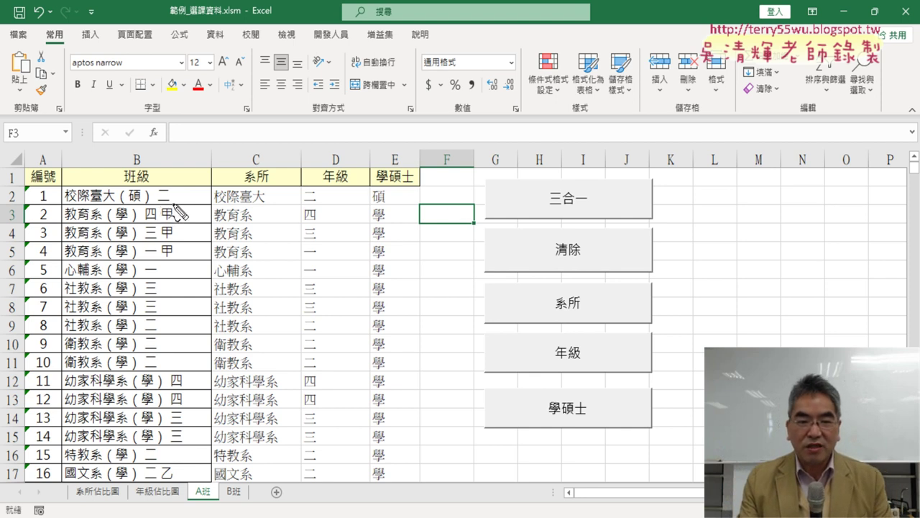
- Annotate the final class characters (二 in B2, 甲 in B3, 乙 in B17) and their target F cells, then clear the marks
drag(173, 203, 176, 209)
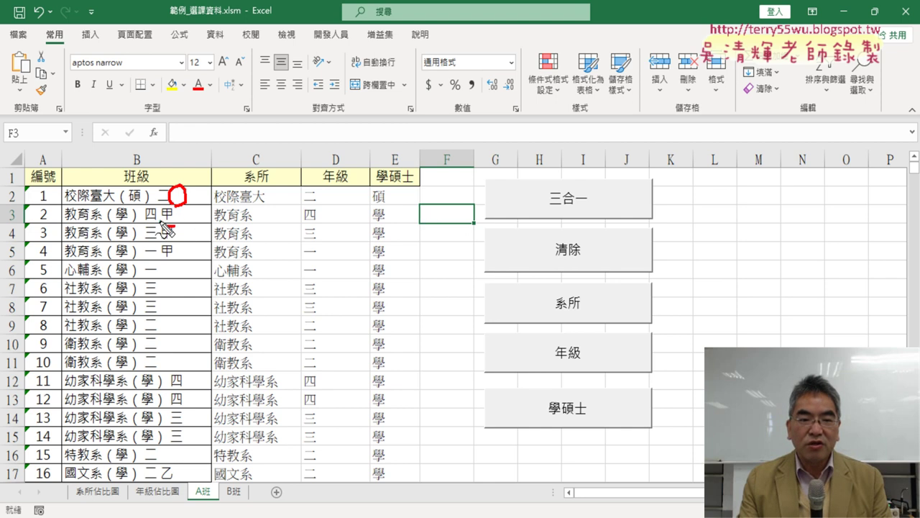
drag(174, 207, 171, 207)
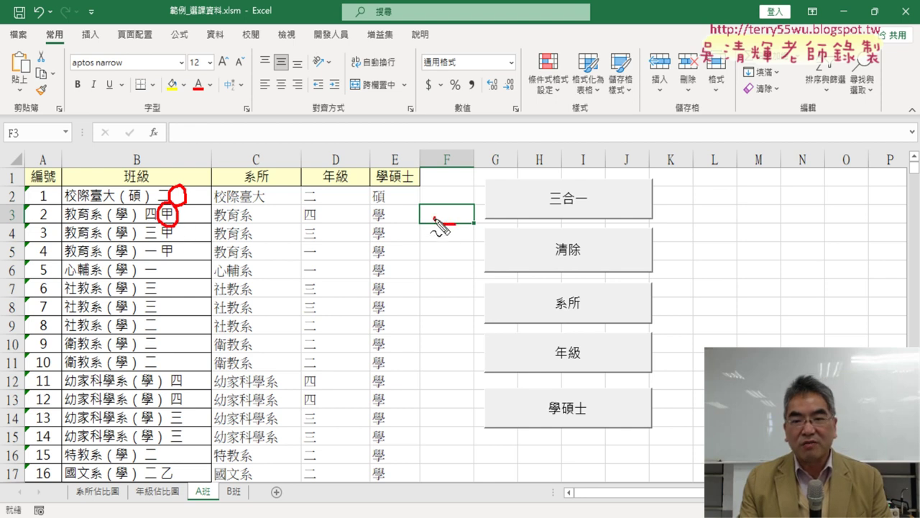
drag(453, 208, 450, 227)
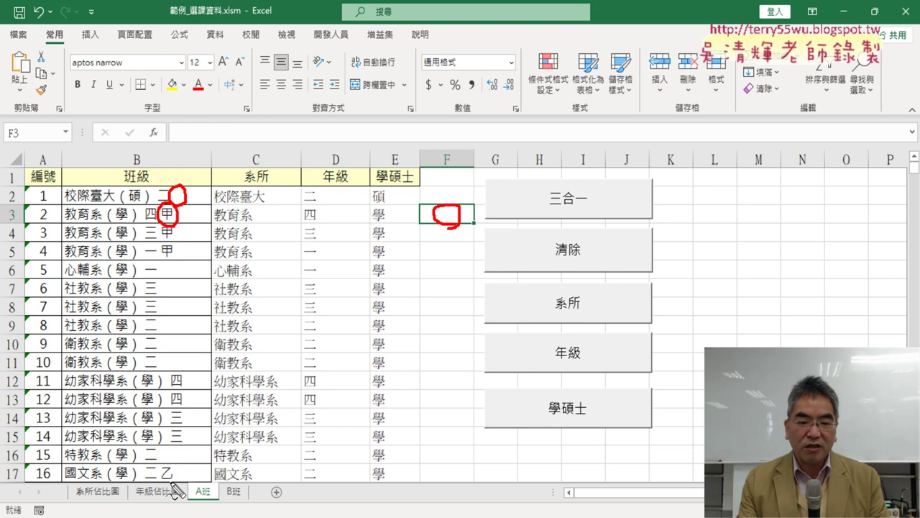
drag(171, 462, 167, 479)
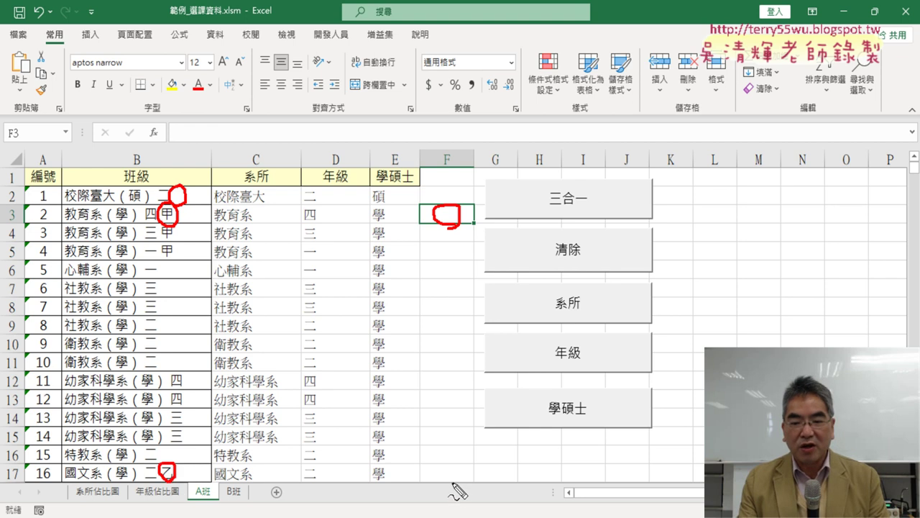
drag(434, 474, 432, 479)
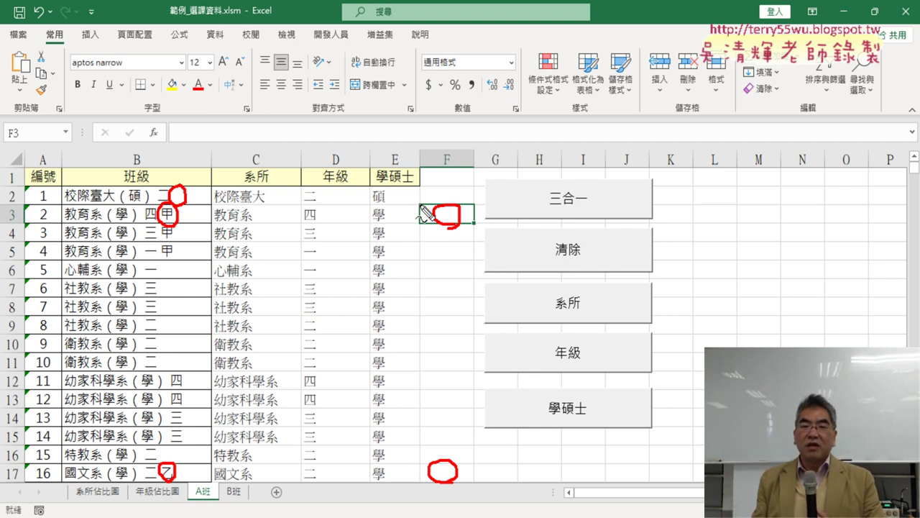
key(Escape)
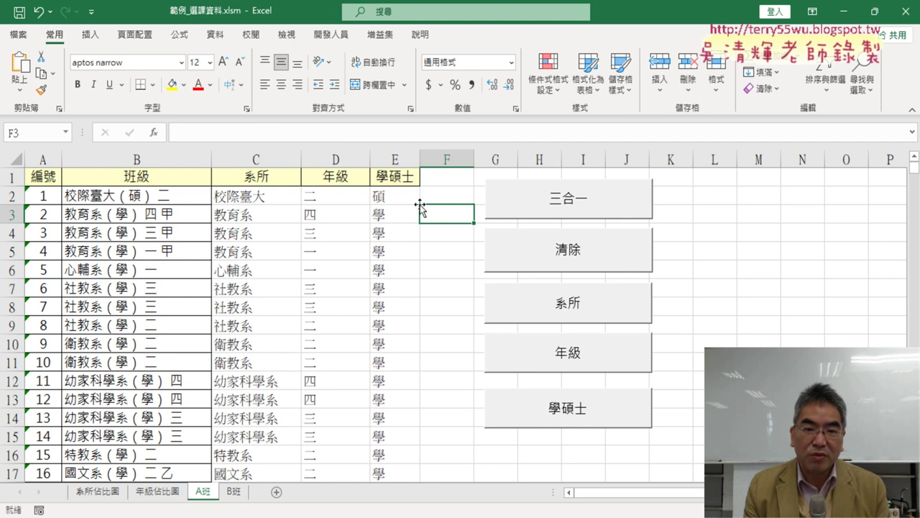
- Enter the heading 甲乙班 in cell F1
click(450, 177)
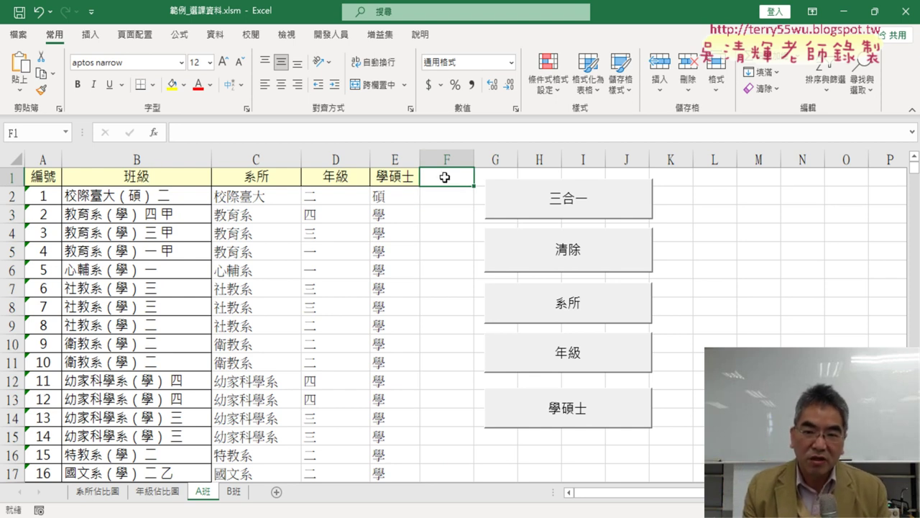
double_click(443, 177)
text(ㄐㄧㄚ)
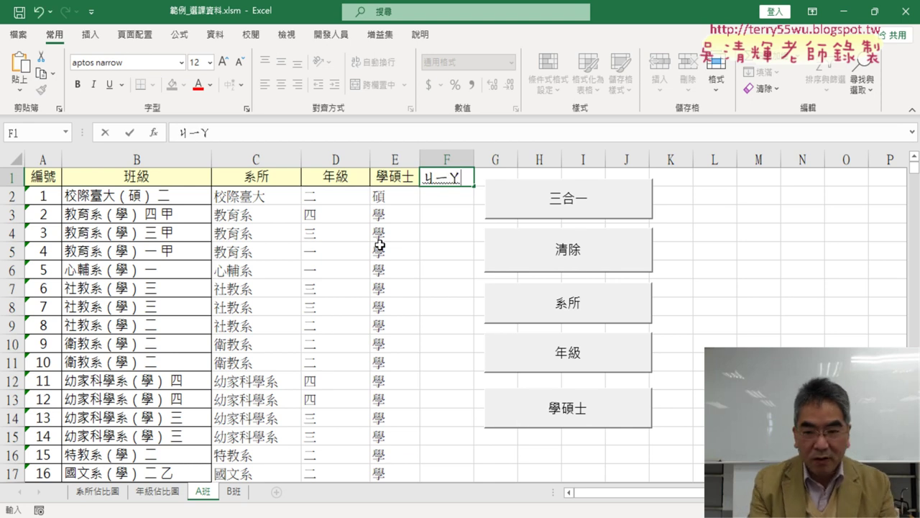
text(假)
text(乙)
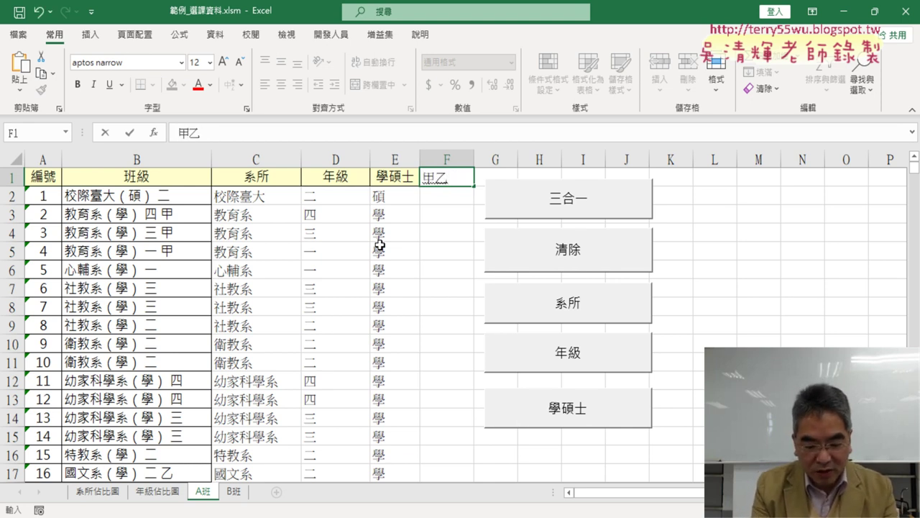
text(班)
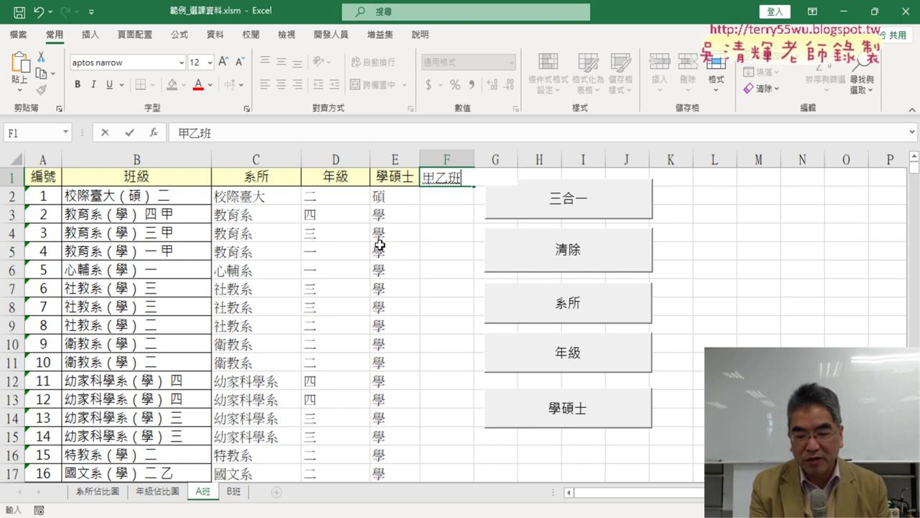
key(Return)
click(381, 237)
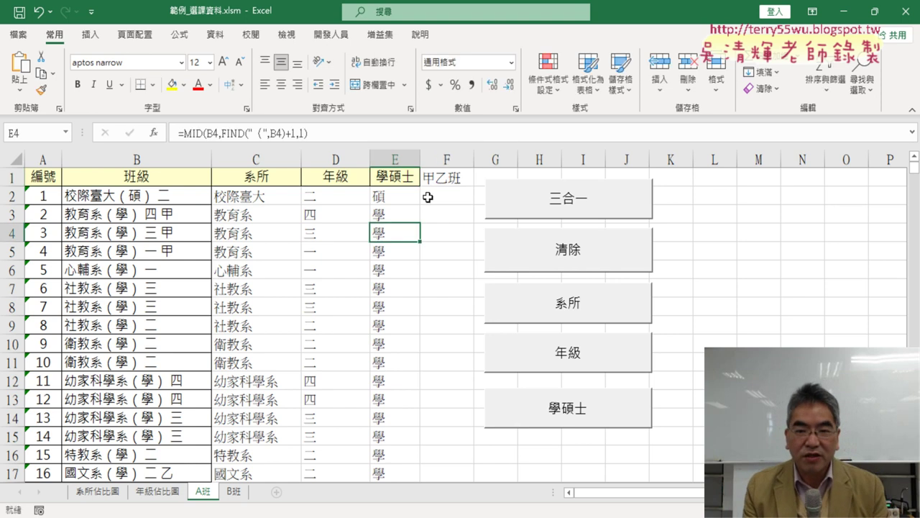
- Copy E1's yellow heading format onto F1 with Format Painter and select column F
click(444, 179)
click(391, 180)
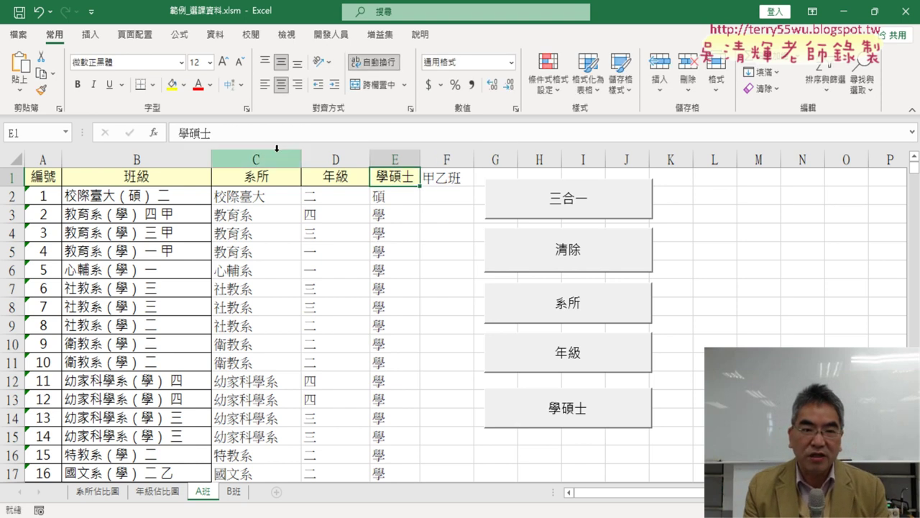
click(43, 95)
click(448, 177)
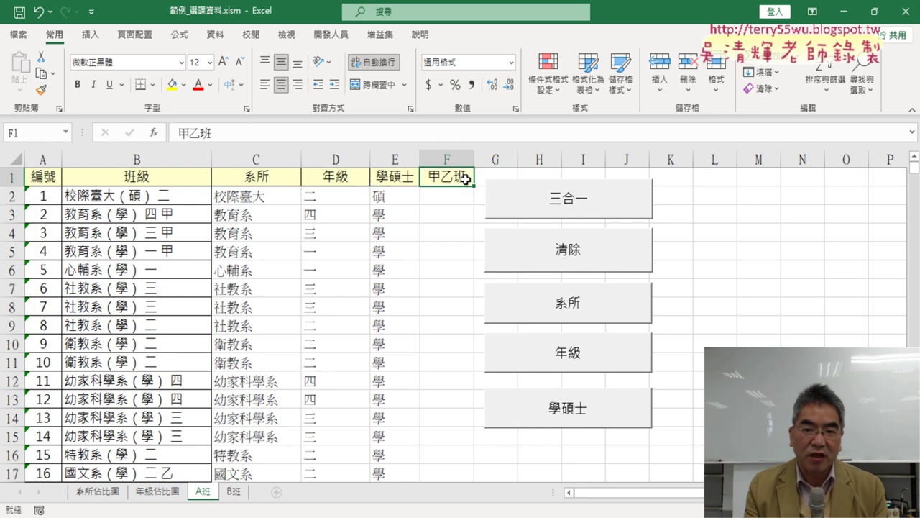
click(455, 158)
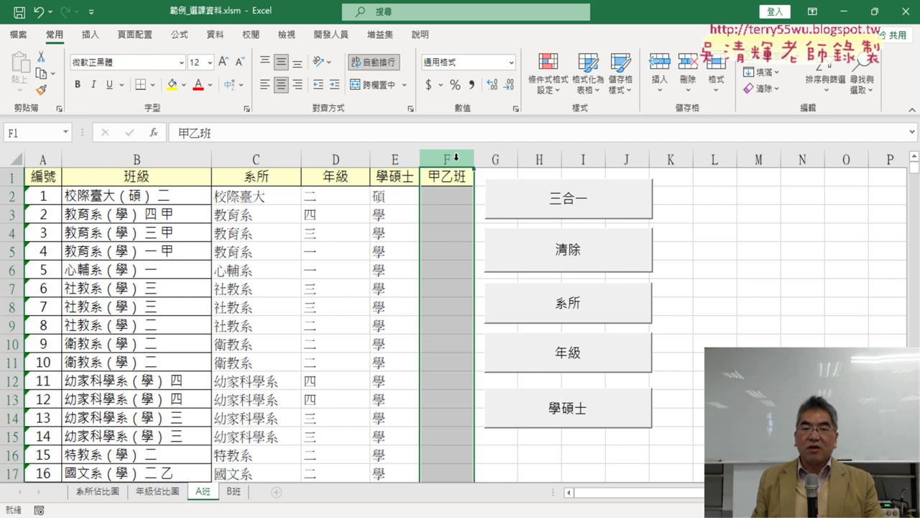
click(155, 214)
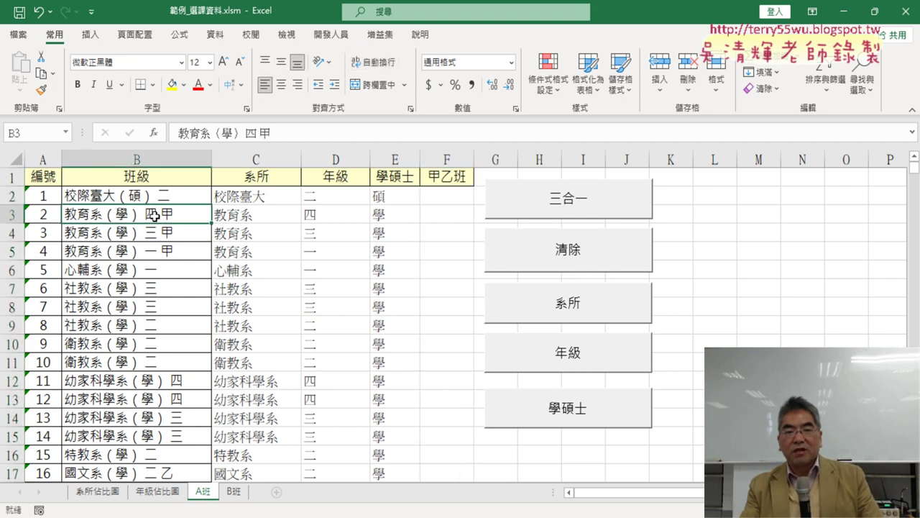
double_click(164, 214)
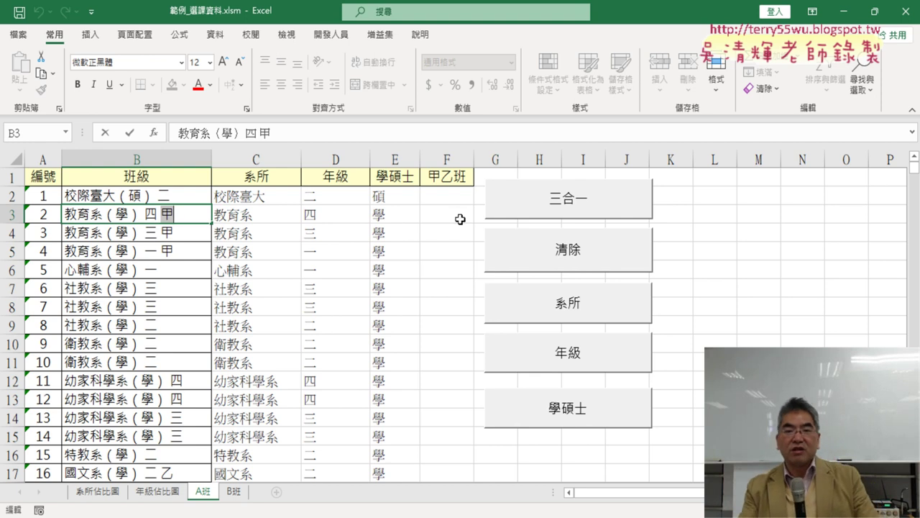
click(449, 210)
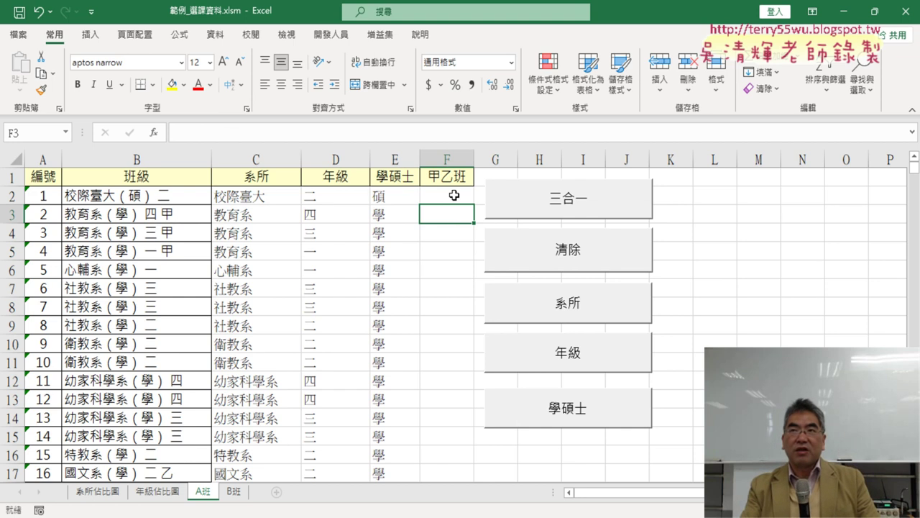
click(167, 214)
click(455, 211)
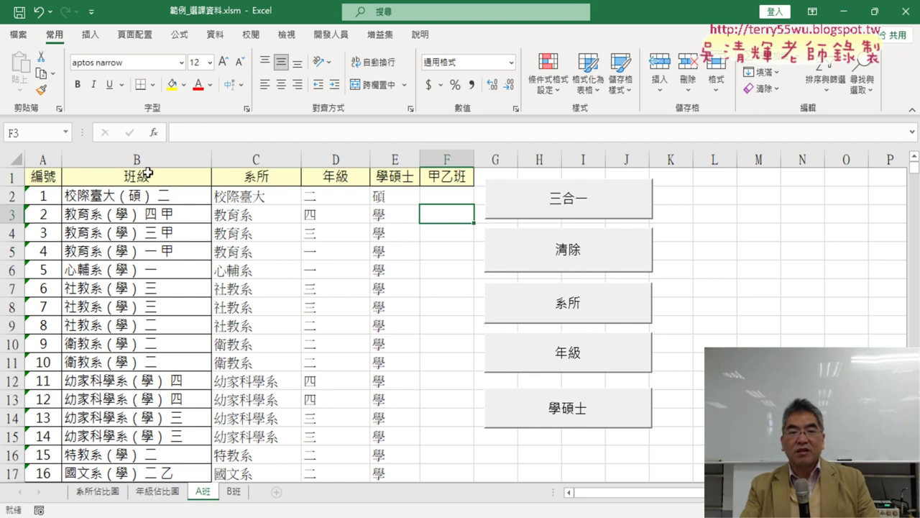
- Choose the RIGHT function from the Text category for F3
click(154, 132)
drag(362, 209, 612, 91)
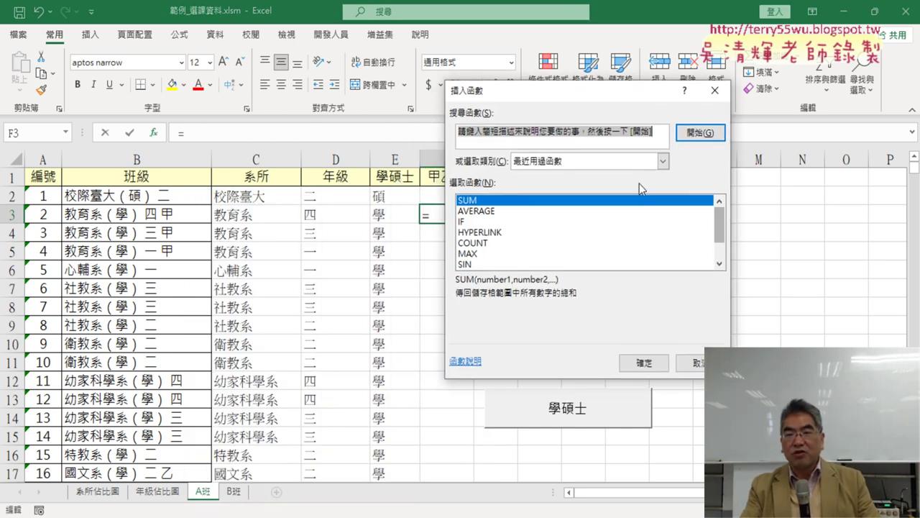
click(663, 161)
click(581, 270)
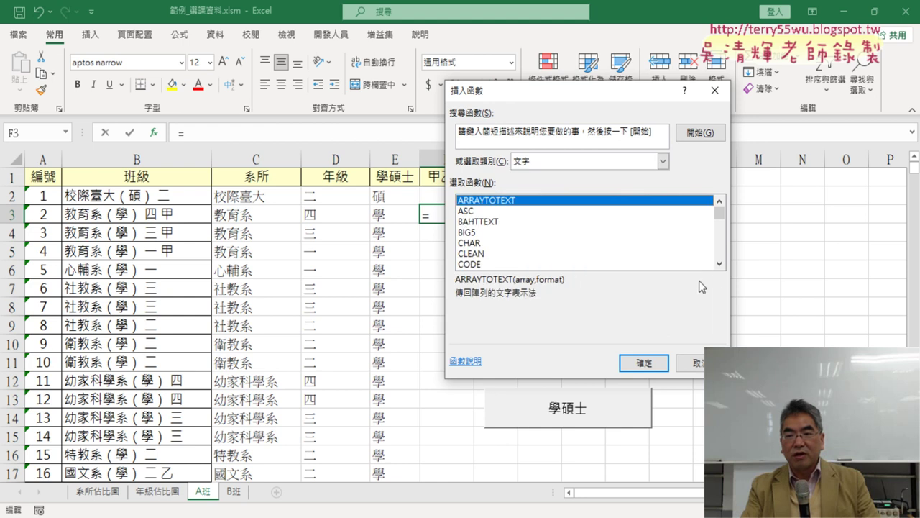
click(719, 264)
click(720, 264)
click(719, 264)
click(719, 264)
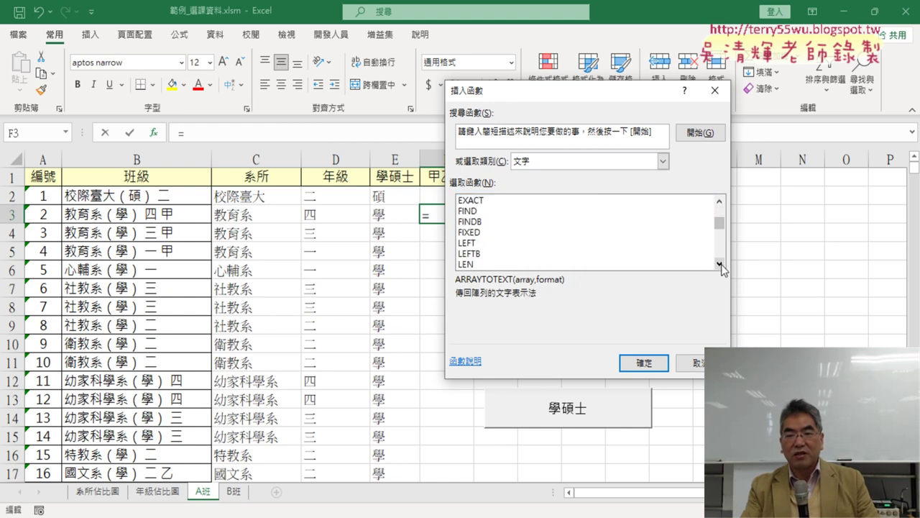
click(719, 264)
click(719, 264)
click(719, 264)
click(719, 264)
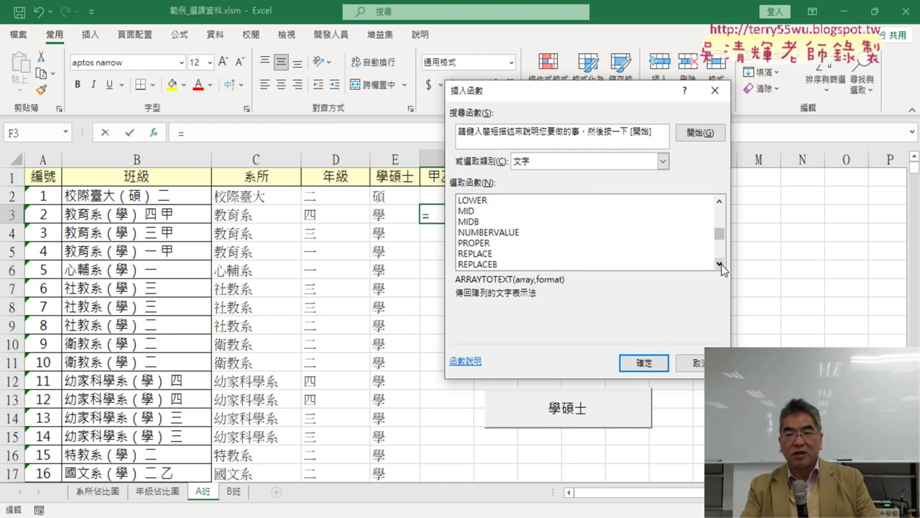
click(719, 264)
click(720, 264)
click(719, 263)
click(484, 255)
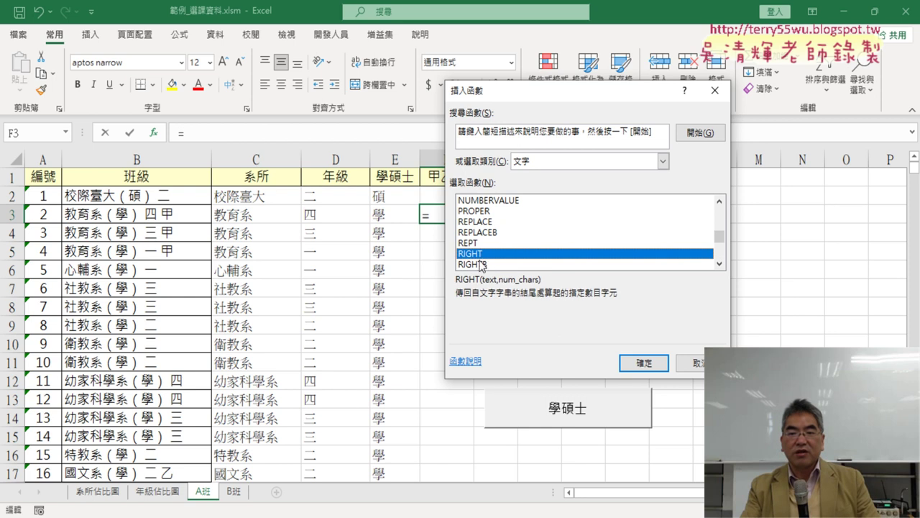
click(643, 363)
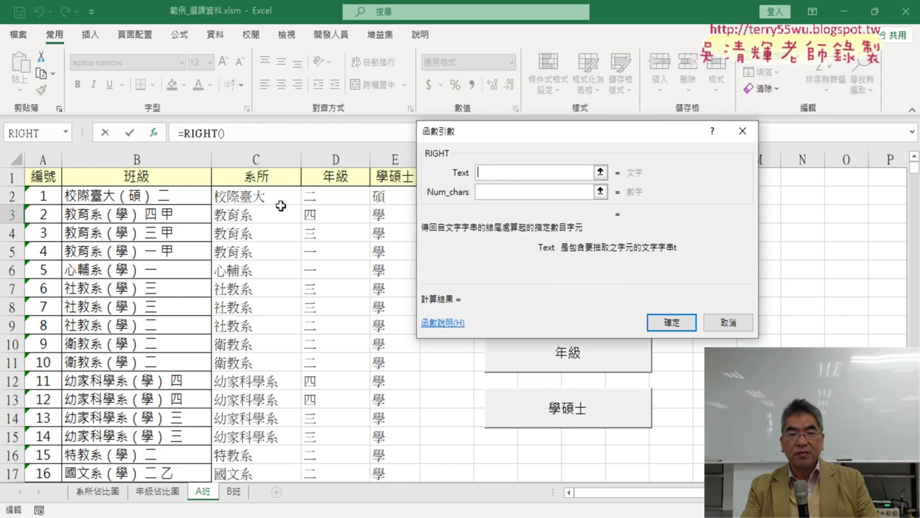
- Set RIGHT's arguments to B3 and 1 so F3 shows 甲
click(164, 214)
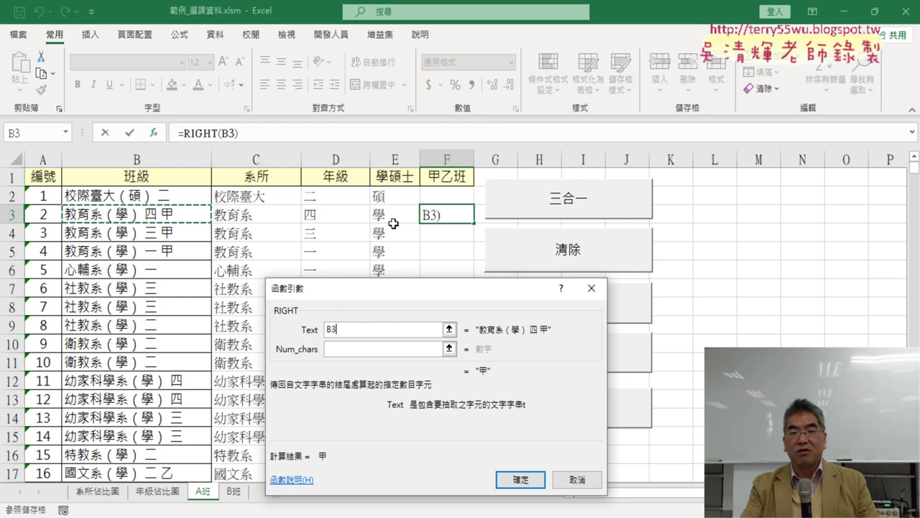
click(389, 350)
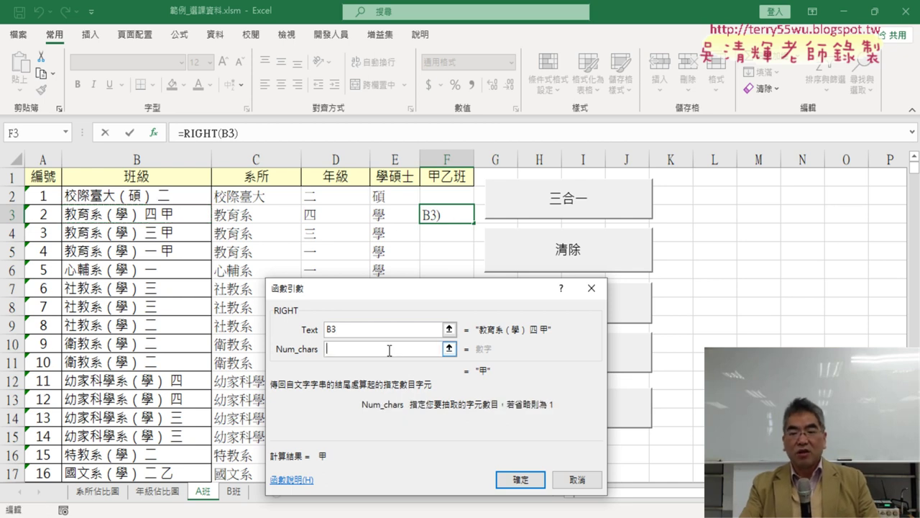
text(1)
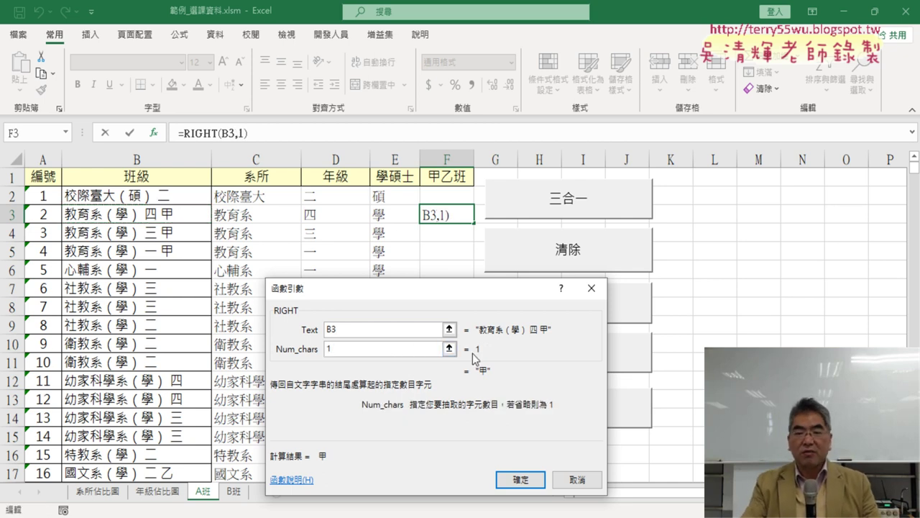
click(522, 479)
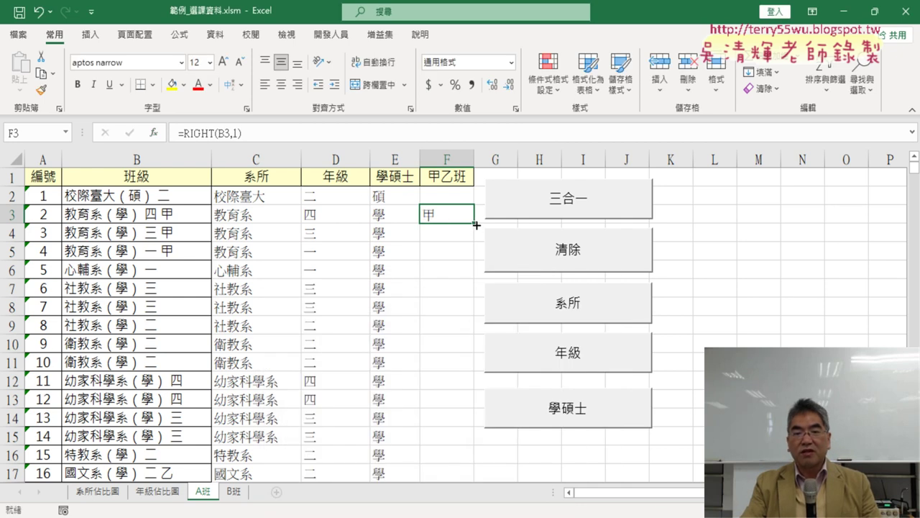
- Copy the RIGHT formula up into F2 and fill it down to F17
drag(476, 225, 474, 196)
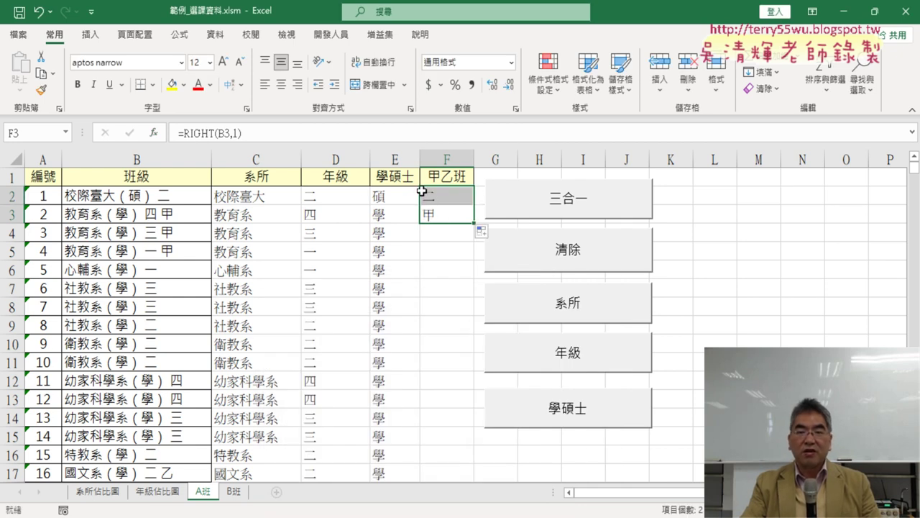
click(468, 201)
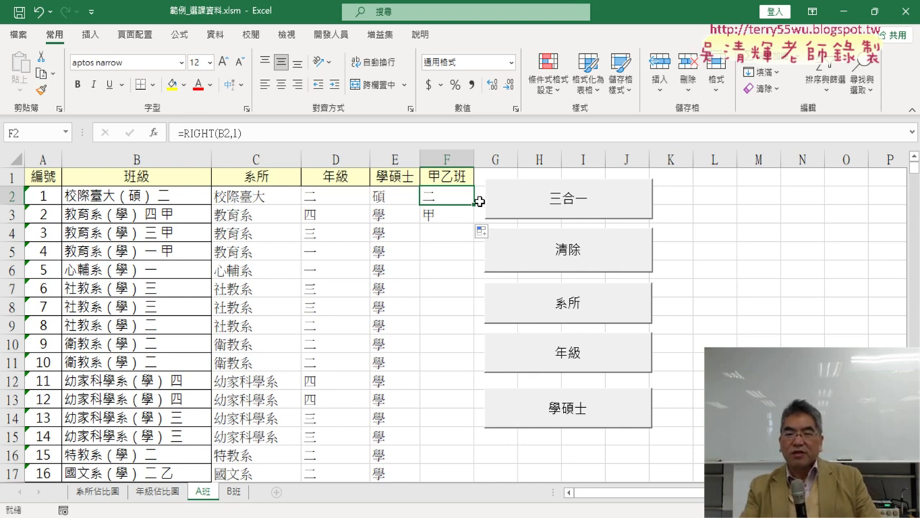
drag(474, 206, 474, 224)
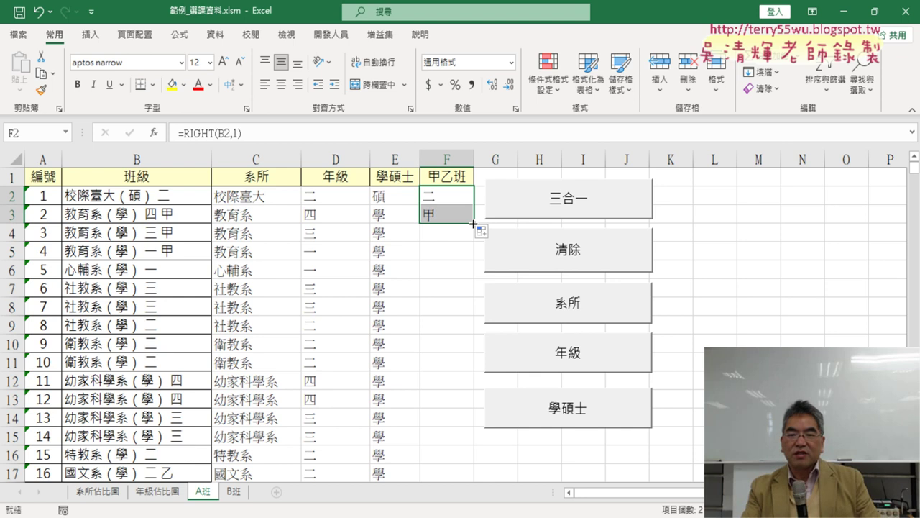
double_click(475, 224)
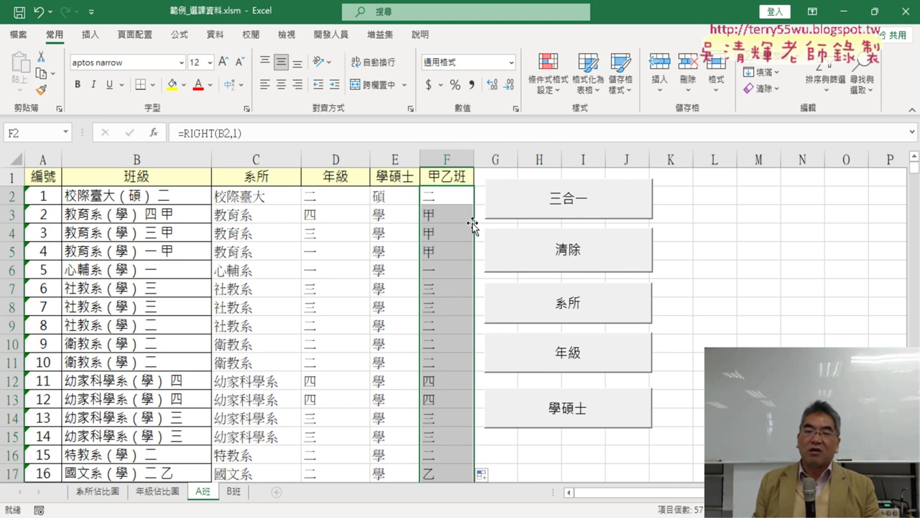
- Cut RIGHT(B3,1) out of F3's formula in the formula bar
click(449, 214)
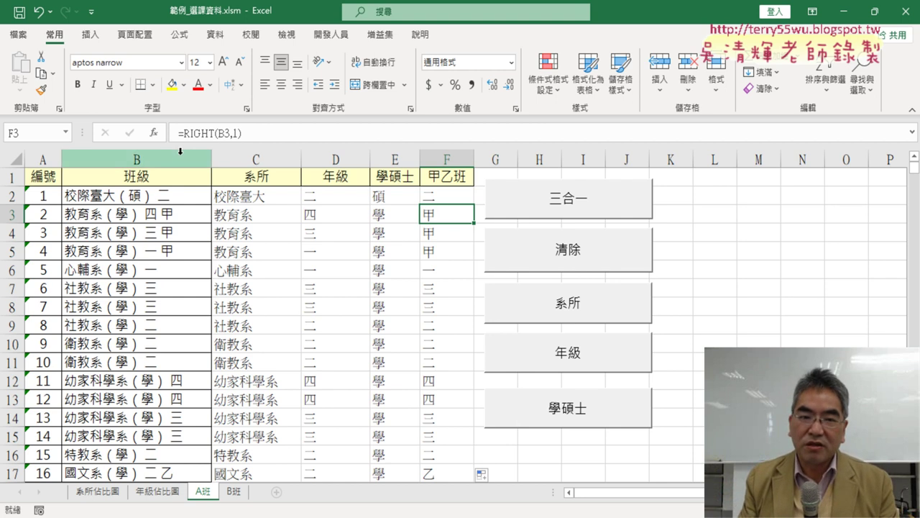
drag(185, 135, 243, 136)
right_click(243, 136)
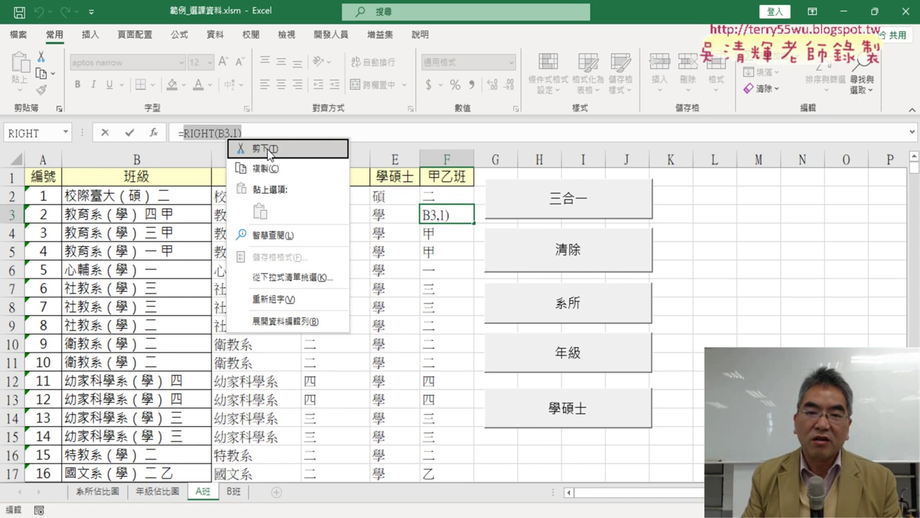
click(268, 148)
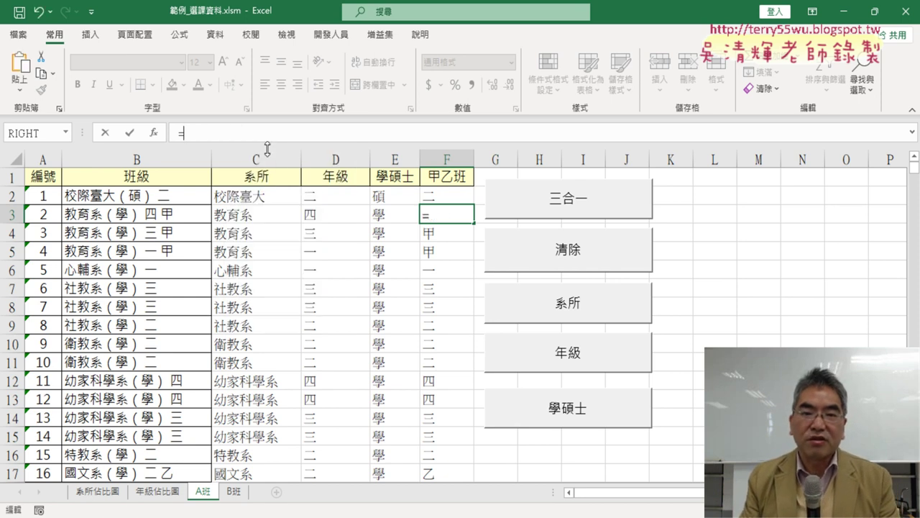
- Insert the IF function from the Logical category into F3
click(154, 133)
drag(446, 234, 669, 99)
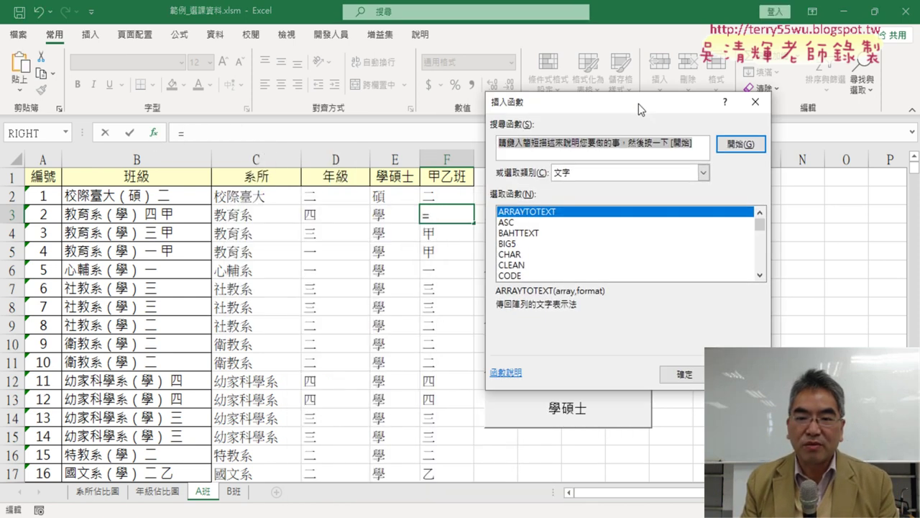
click(645, 155)
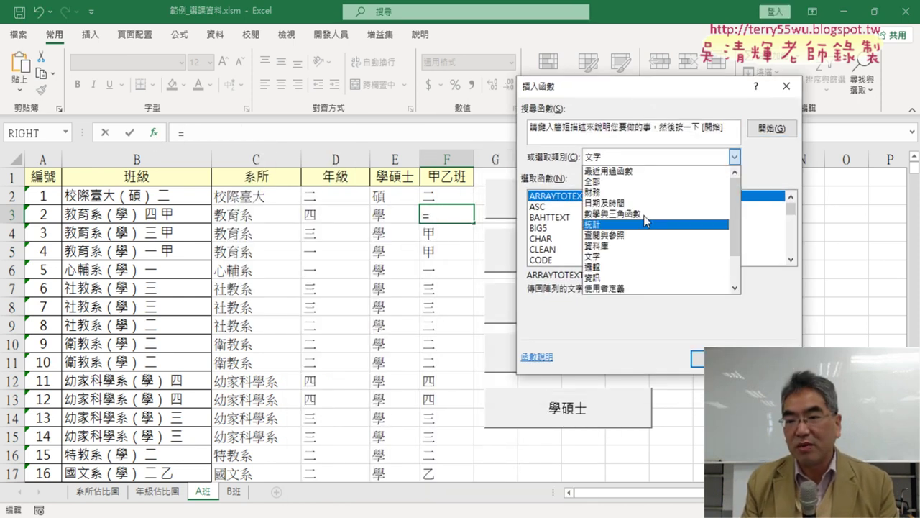
click(630, 267)
click(543, 217)
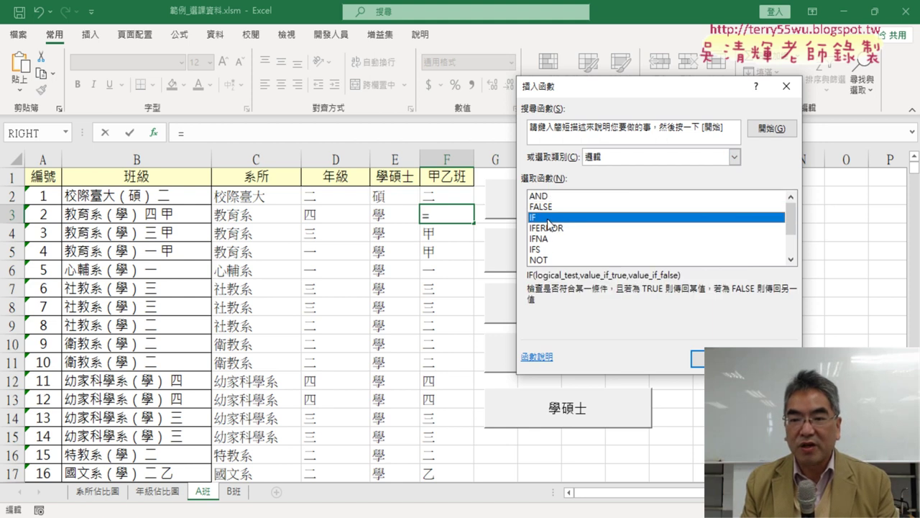
click(716, 359)
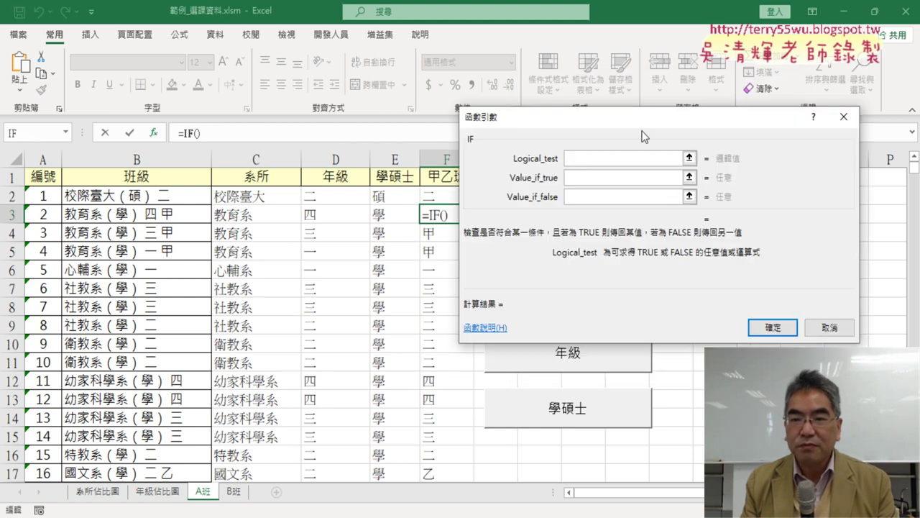
- Paste RIGHT(B3,1) into Logical_test and complete it as RIGHT(B3,1)="甲"
drag(636, 117, 686, 92)
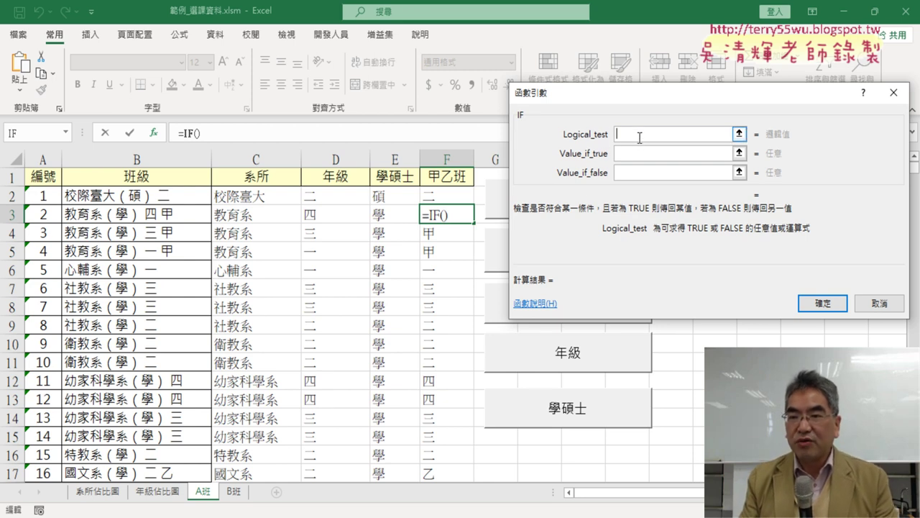
right_click(638, 137)
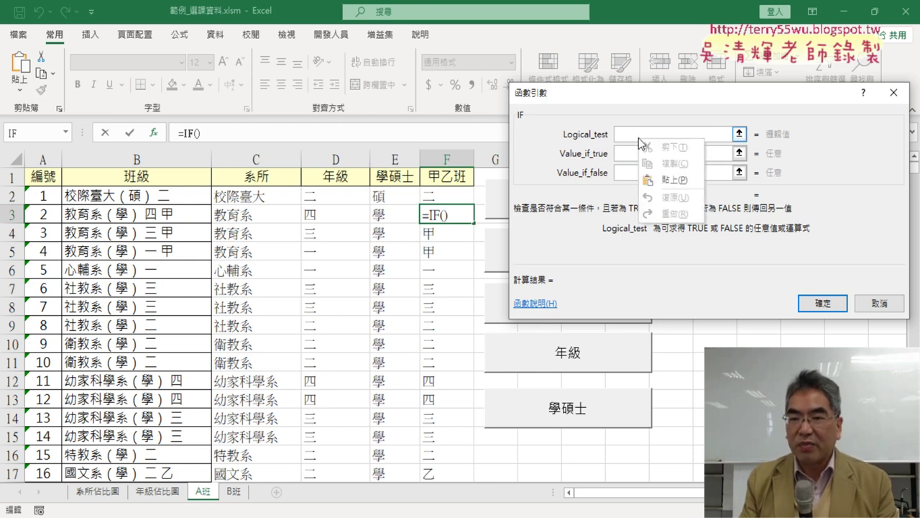
click(664, 181)
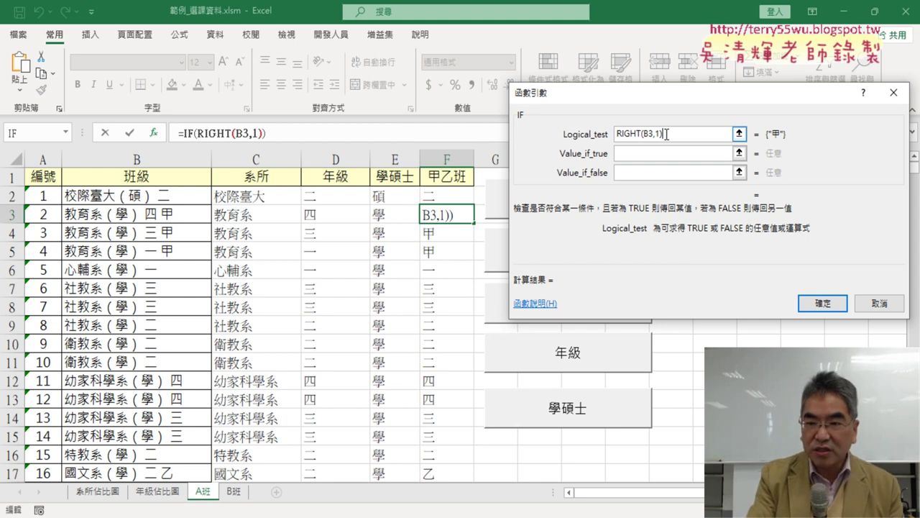
text(=)
key(BackSpace)
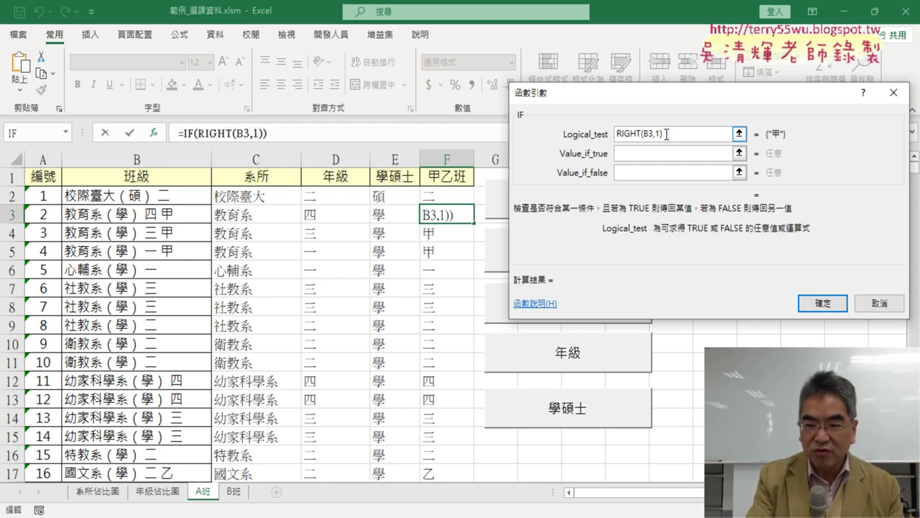
text(=)
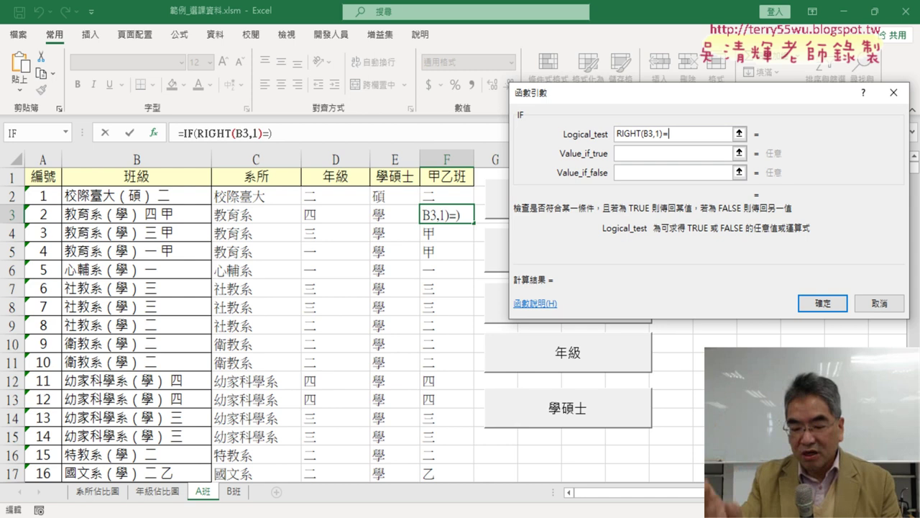
text("")
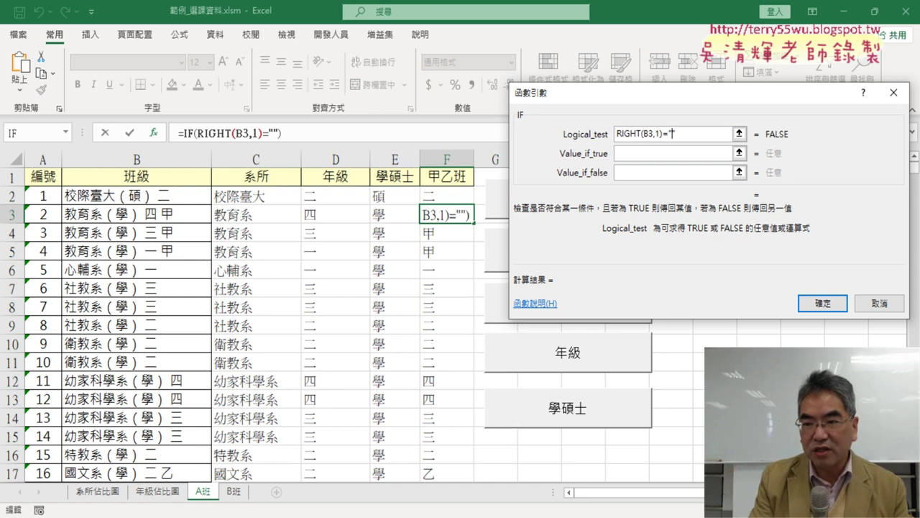
text(假)
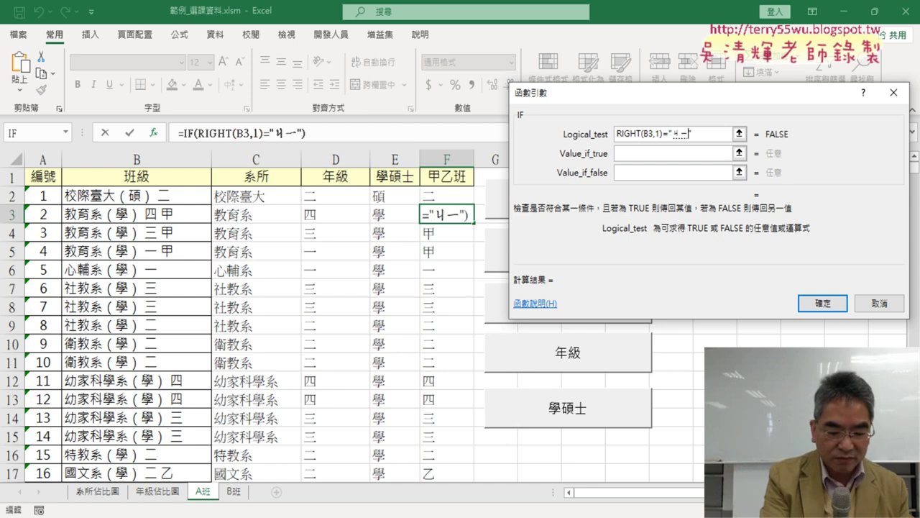
key(Down)
key(2)
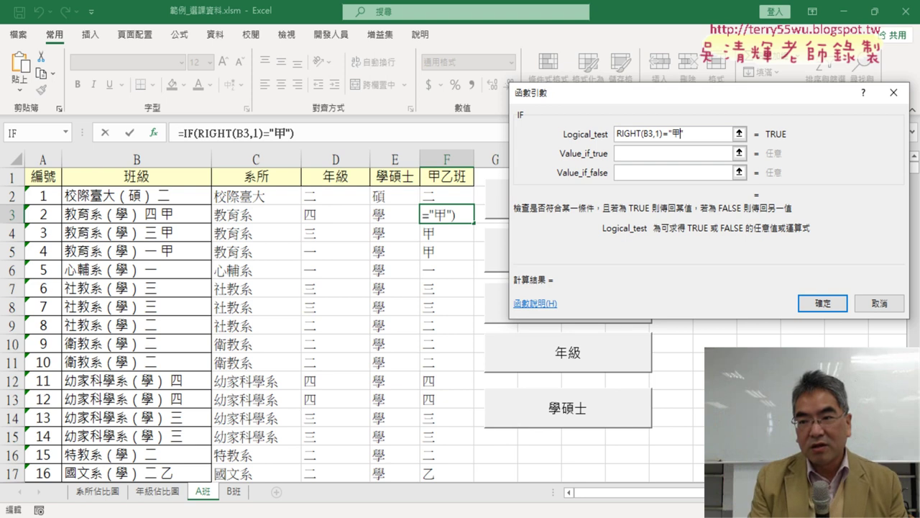
- Paste RIGHT(B3,1) as IF's Value_if_true
click(677, 153)
right_click(676, 153)
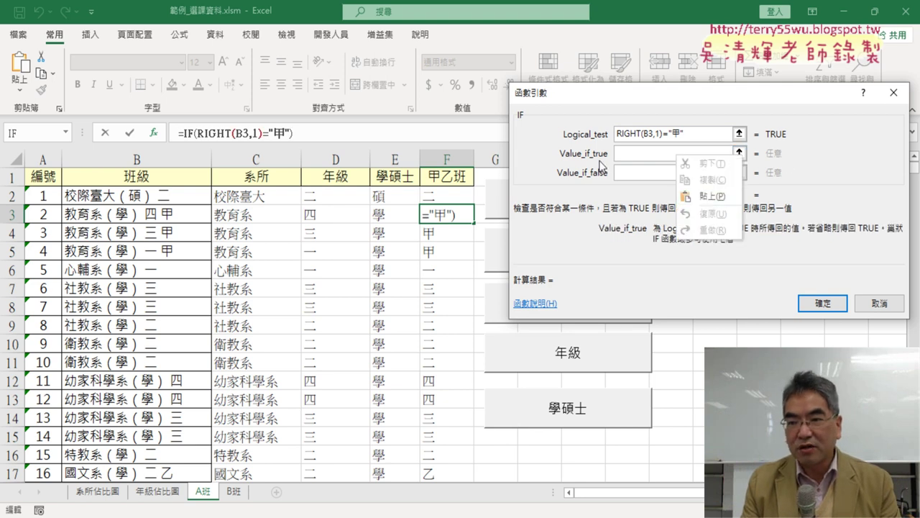
click(705, 196)
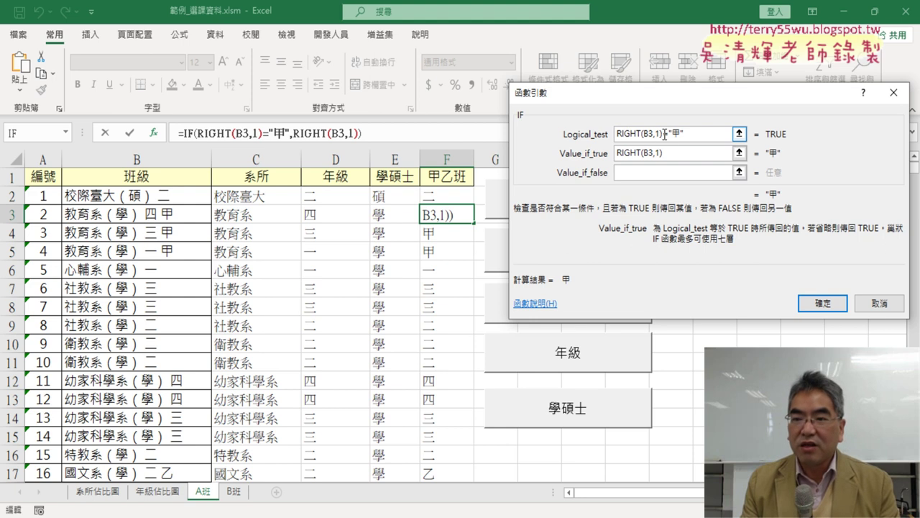
drag(663, 133, 610, 137)
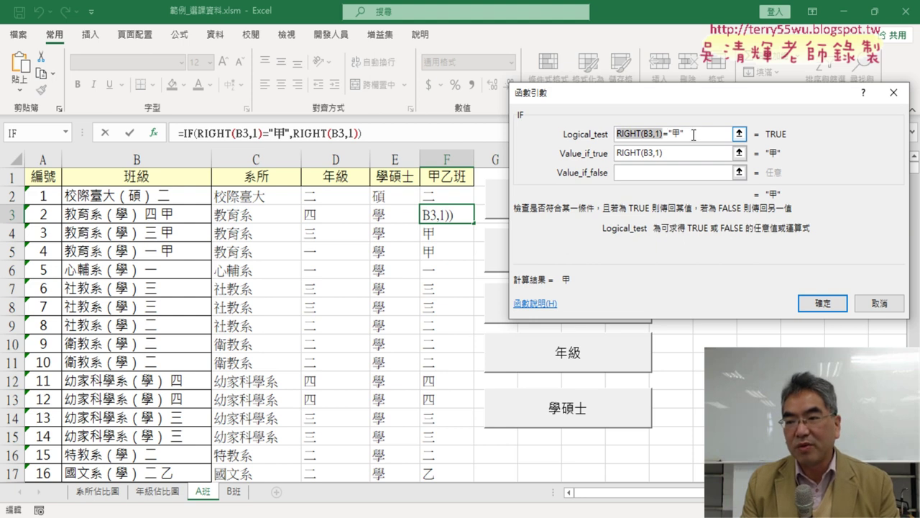
click(676, 154)
click(665, 136)
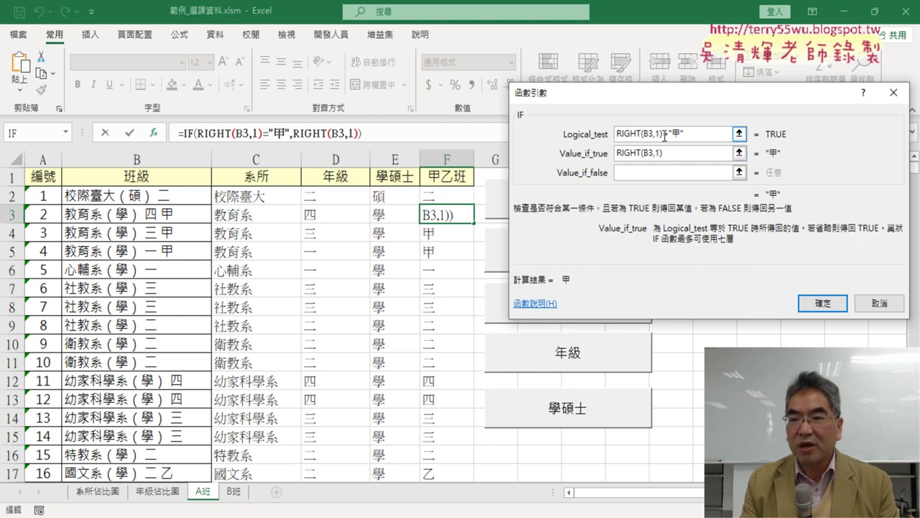
click(672, 156)
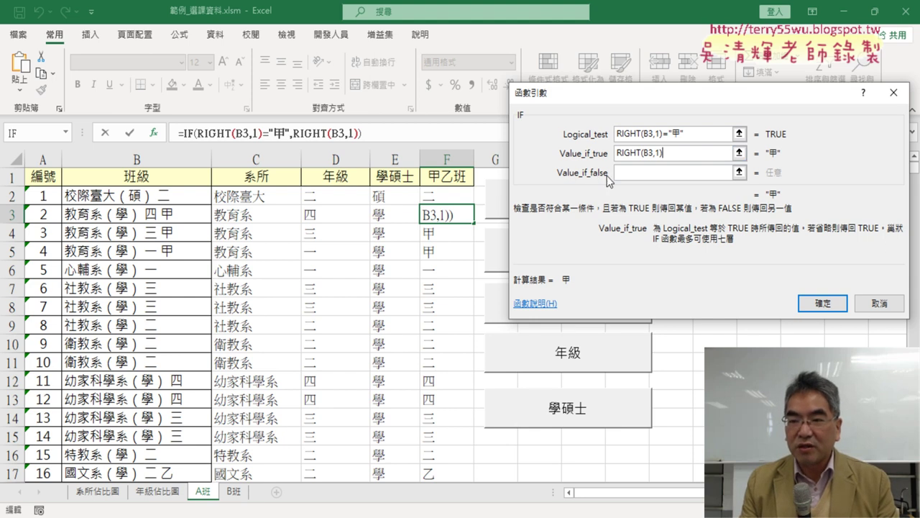
- Enter "" as IF's Value_if_false
click(625, 173)
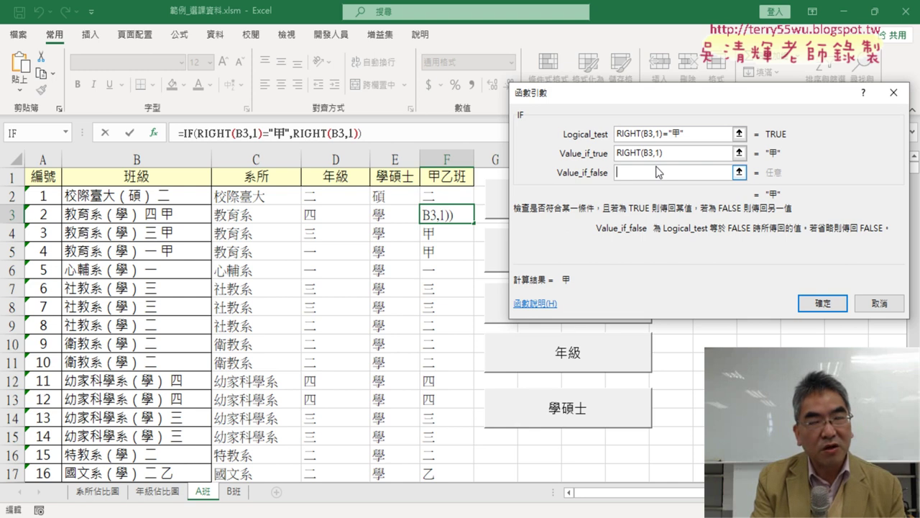
text("")
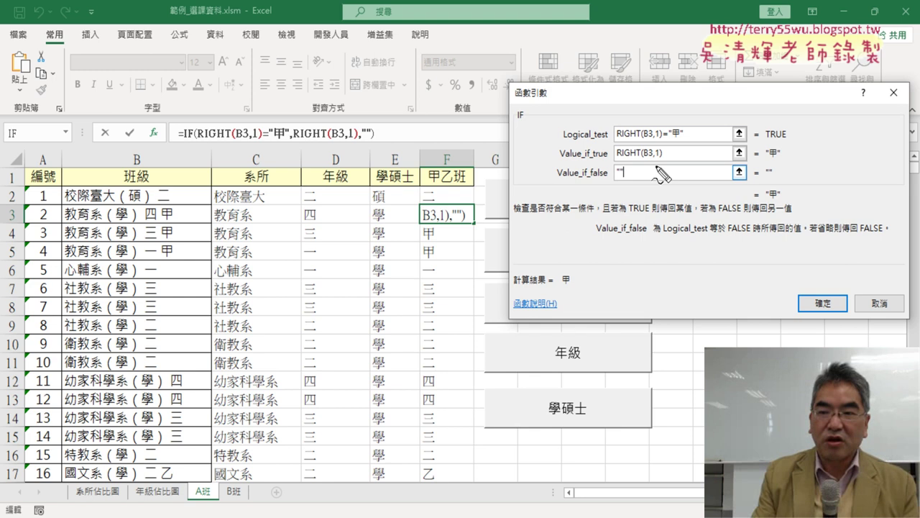
drag(616, 181, 618, 185)
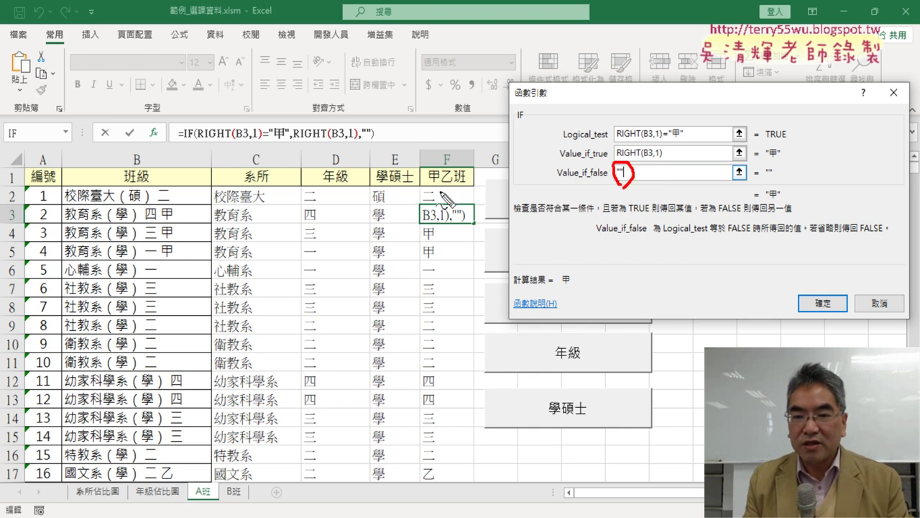
mouse_move(437, 191)
mouse_down()
mouse_move(435, 202)
mouse_move(455, 204)
mouse_up()
drag(455, 188, 441, 204)
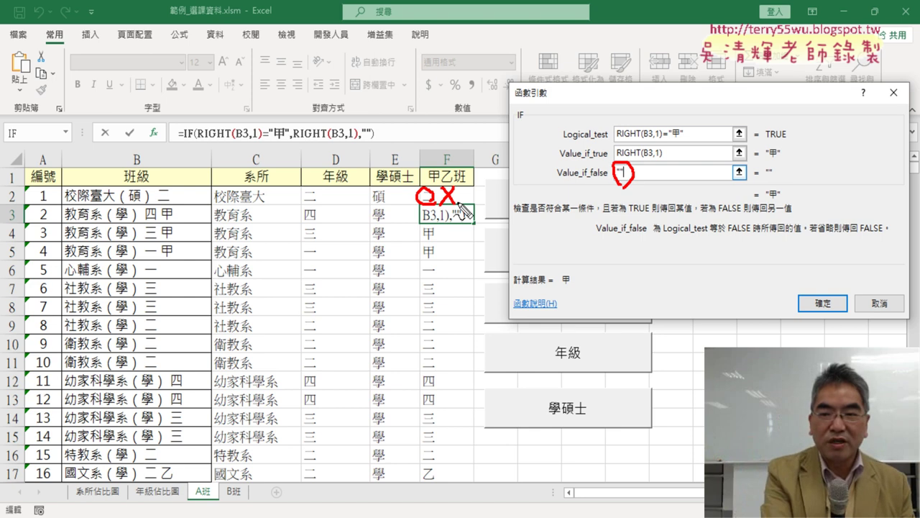
key(Escape)
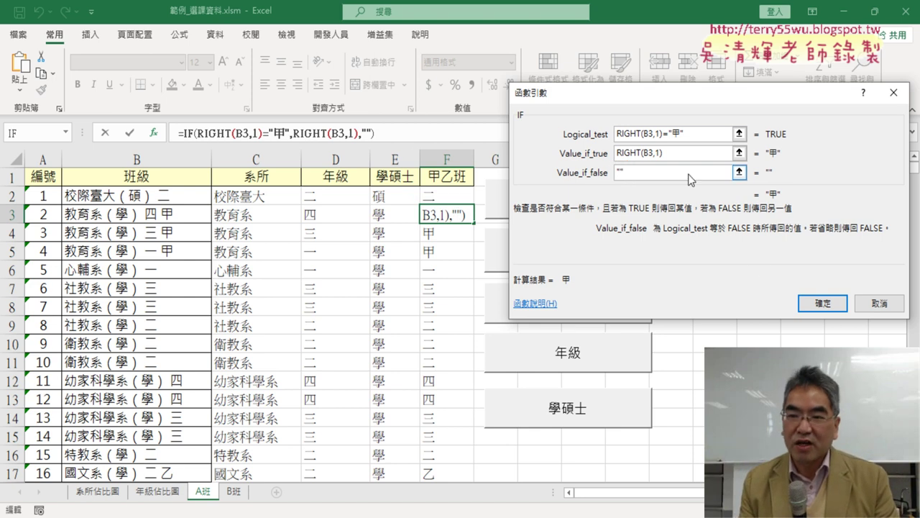
- Confirm F3's IF formula, copy it to F2 and fill it down to row 58
click(820, 303)
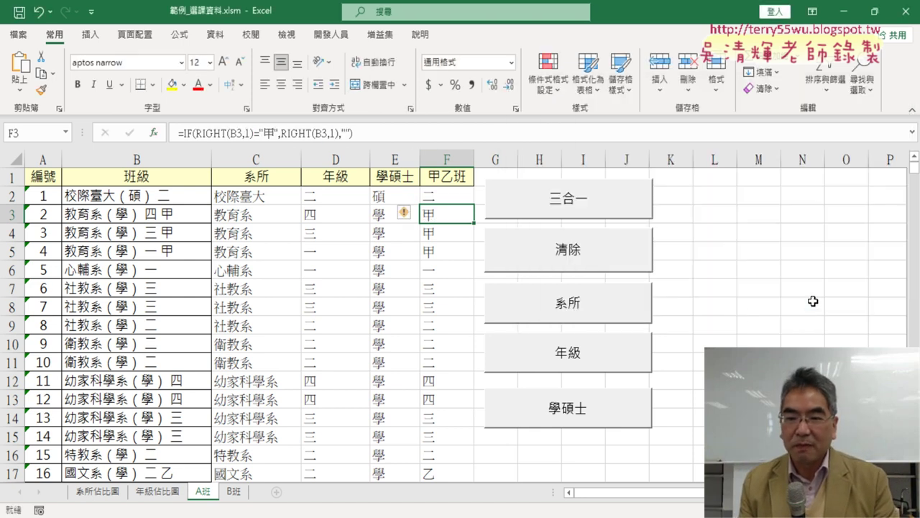
drag(473, 225, 473, 201)
double_click(473, 225)
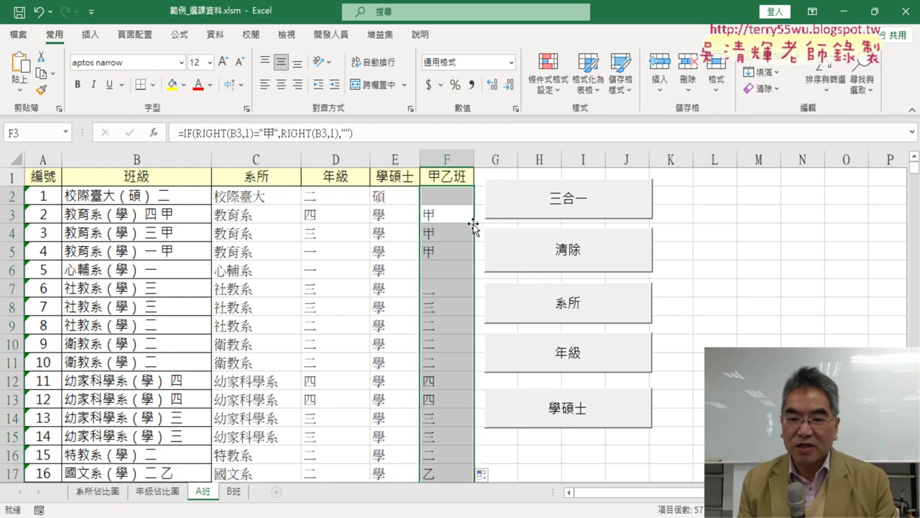
scroll(473, 225, down, 6)
scroll(473, 225, down, 3)
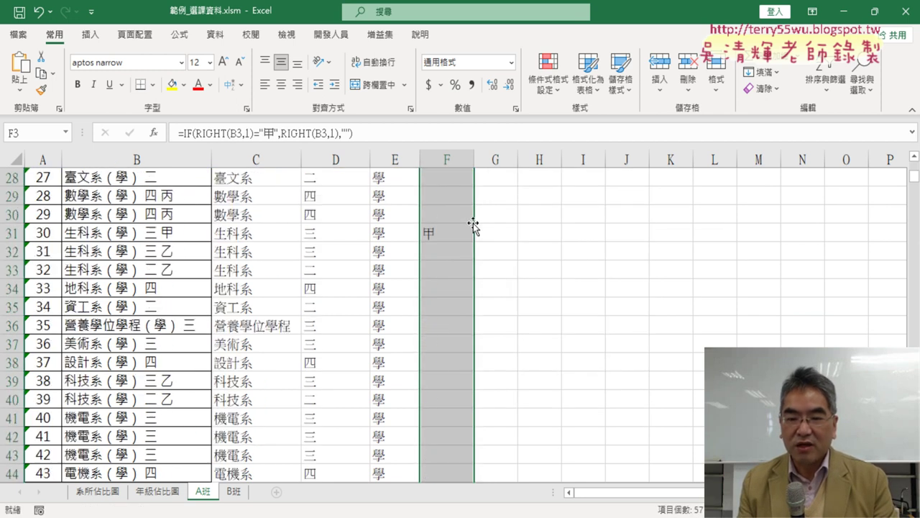
scroll(473, 225, down, 5)
scroll(473, 226, down, 2)
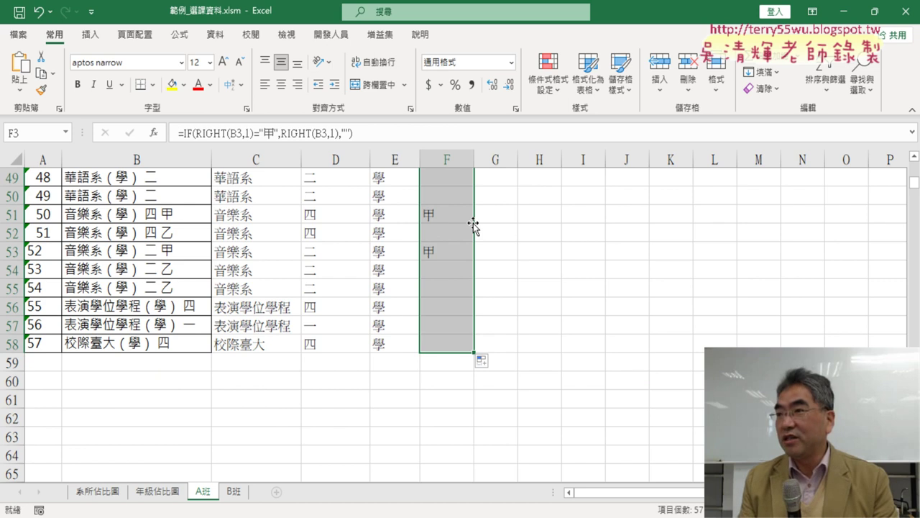
scroll(473, 225, up, 4)
scroll(473, 225, up, 4)
scroll(473, 225, up, 8)
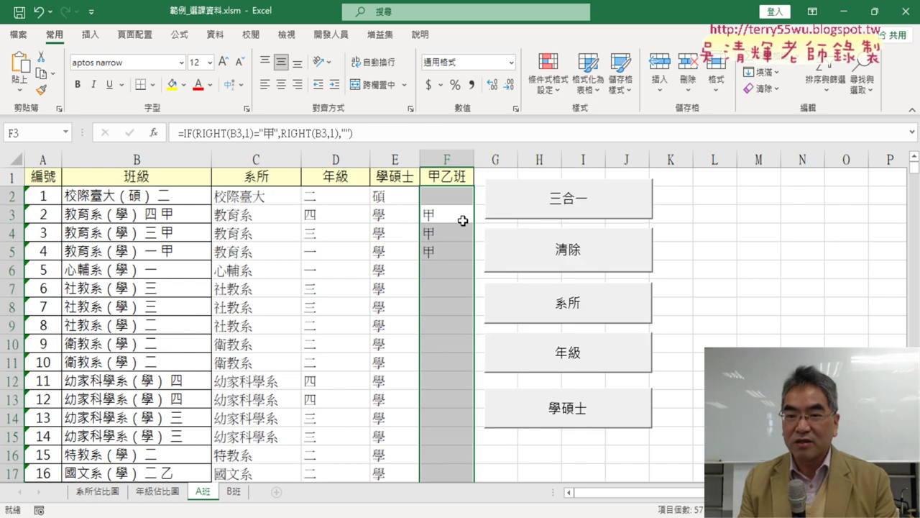
click(456, 217)
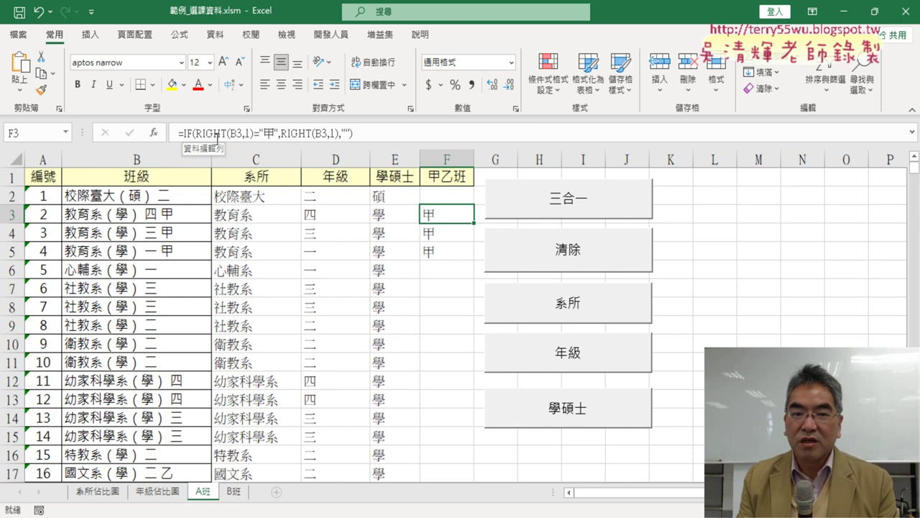
- Open F3's IF Function Arguments and put the caret at the start of the logical test
click(187, 133)
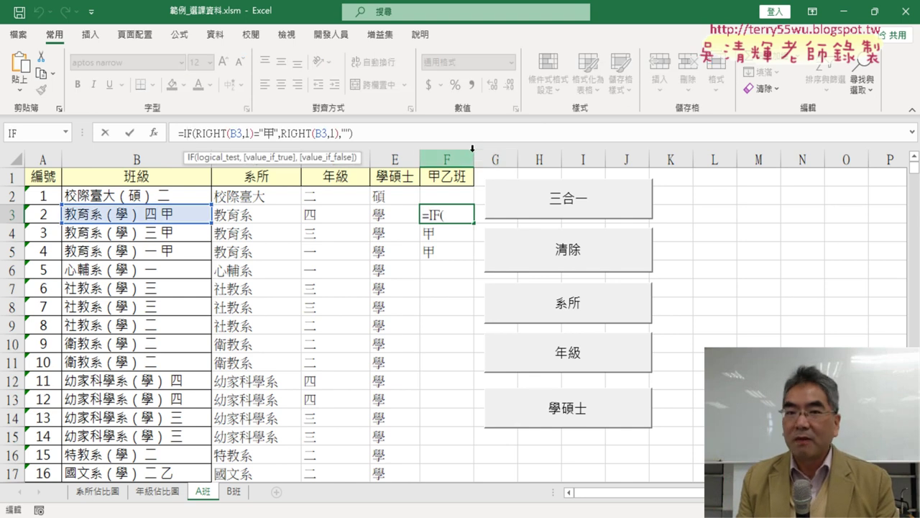
click(153, 134)
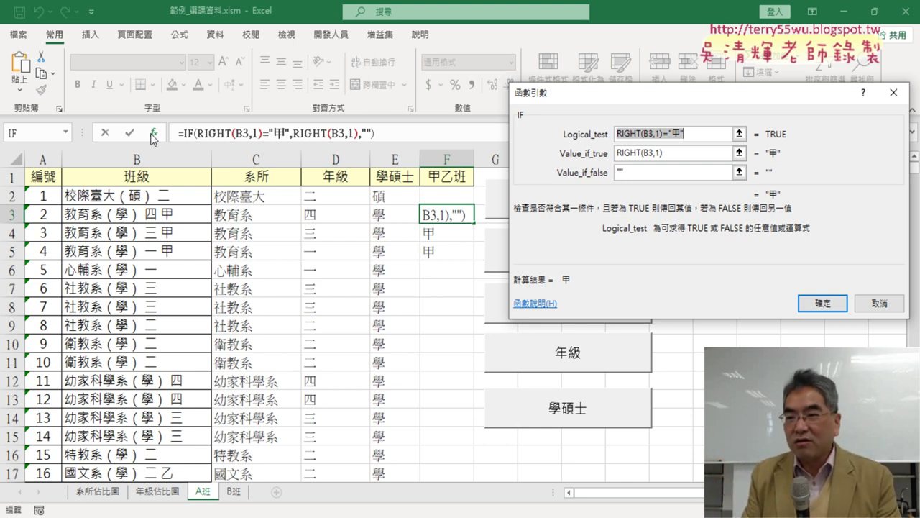
click(697, 135)
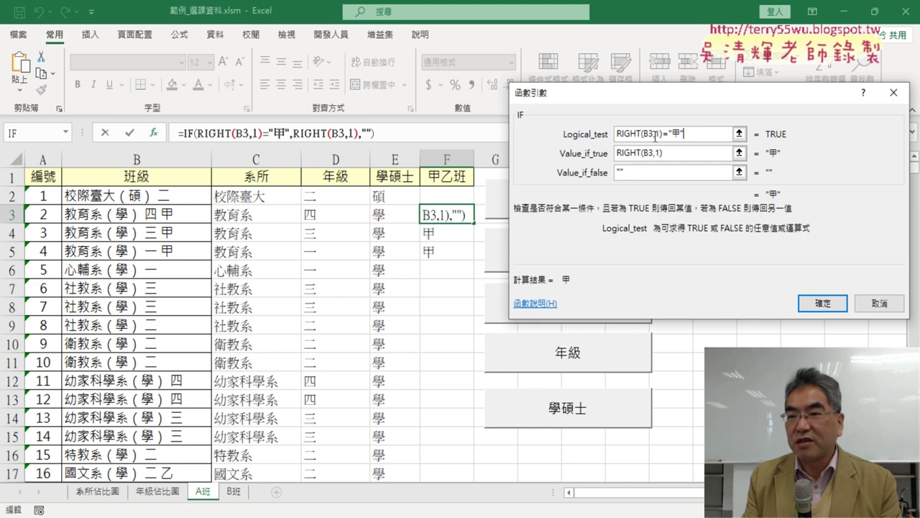
drag(695, 133, 602, 128)
key(ctrl+c)
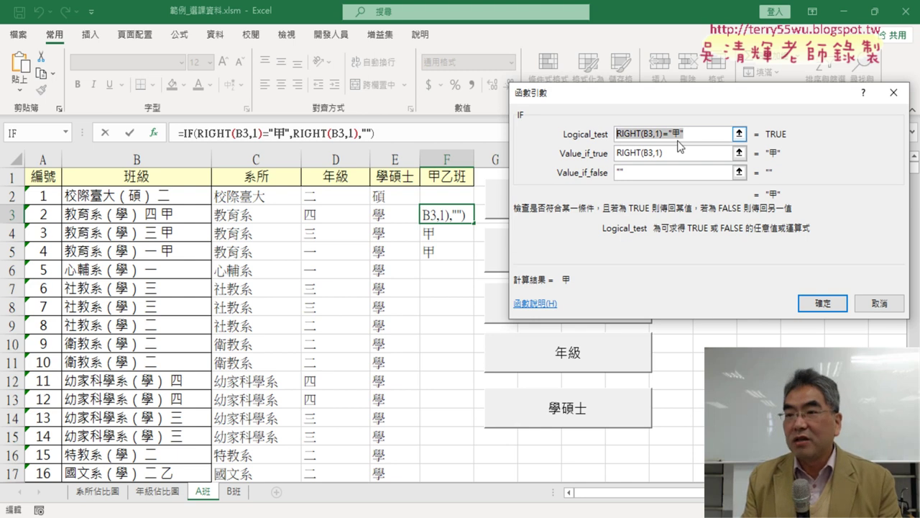
click(618, 133)
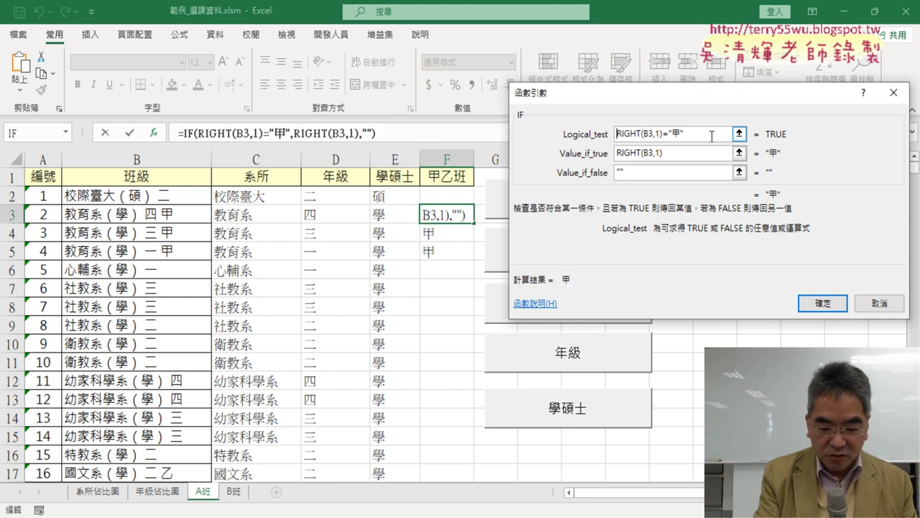
- Prefix the logical test with or( and copy the condition RIGHT(B3,1)="甲"
text(or)
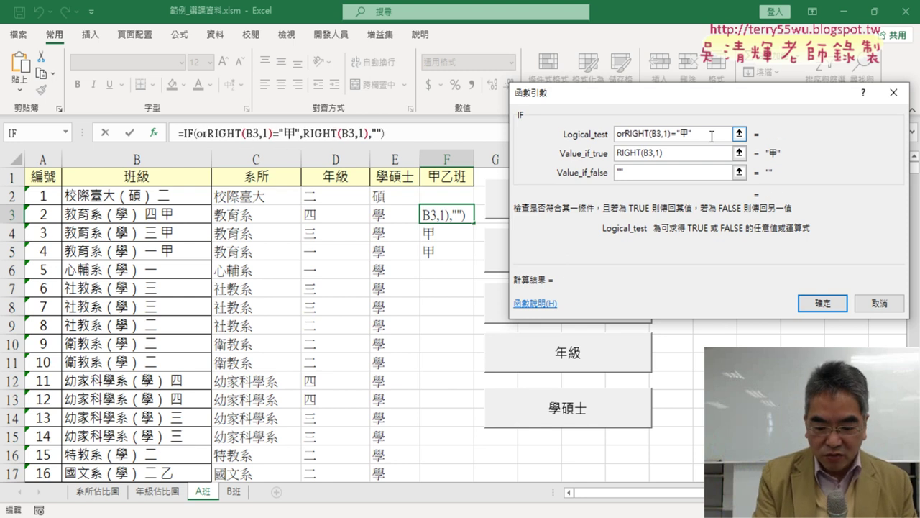
text(()
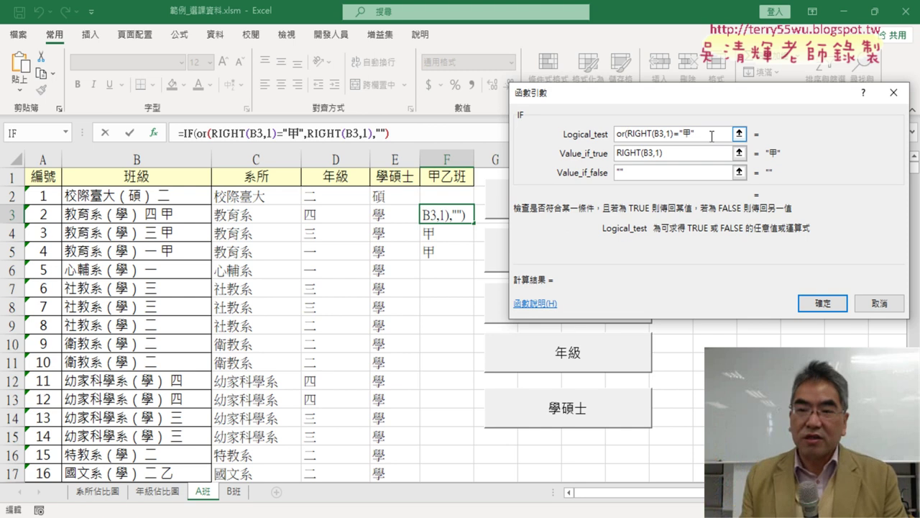
double_click(623, 134)
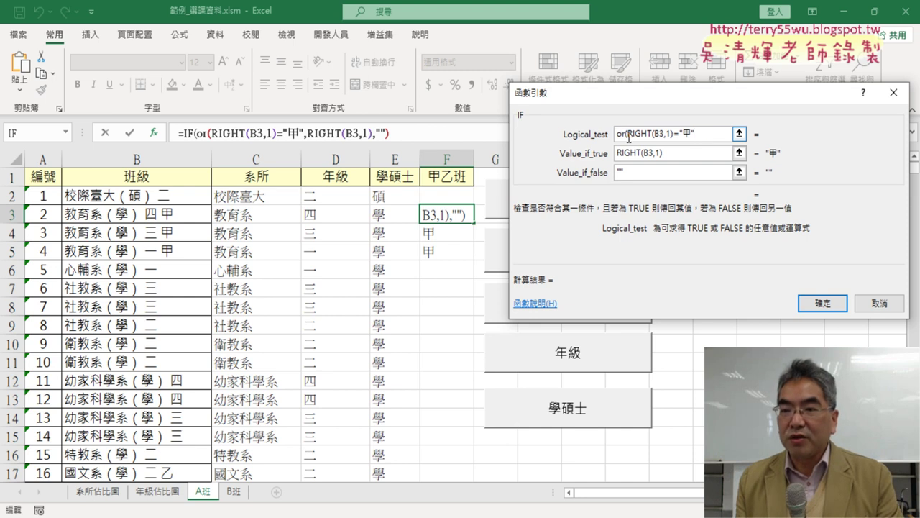
drag(627, 134, 695, 134)
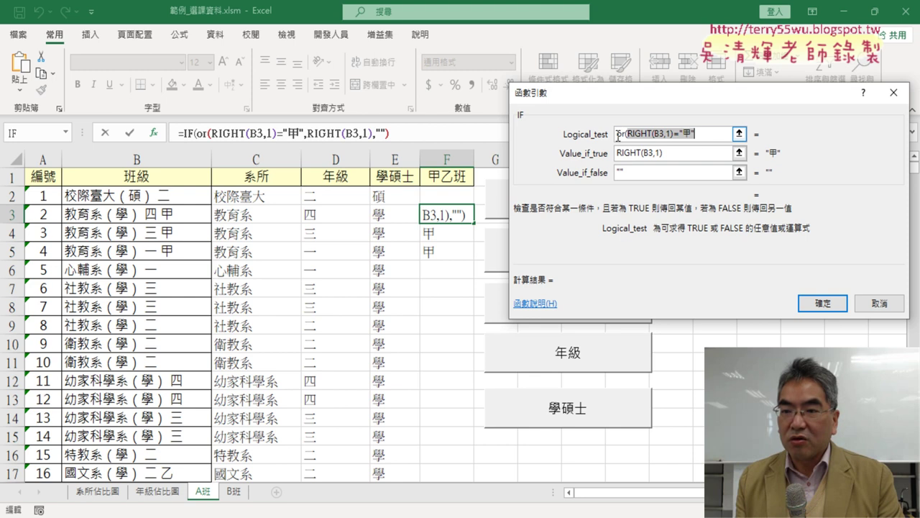
right_click(681, 134)
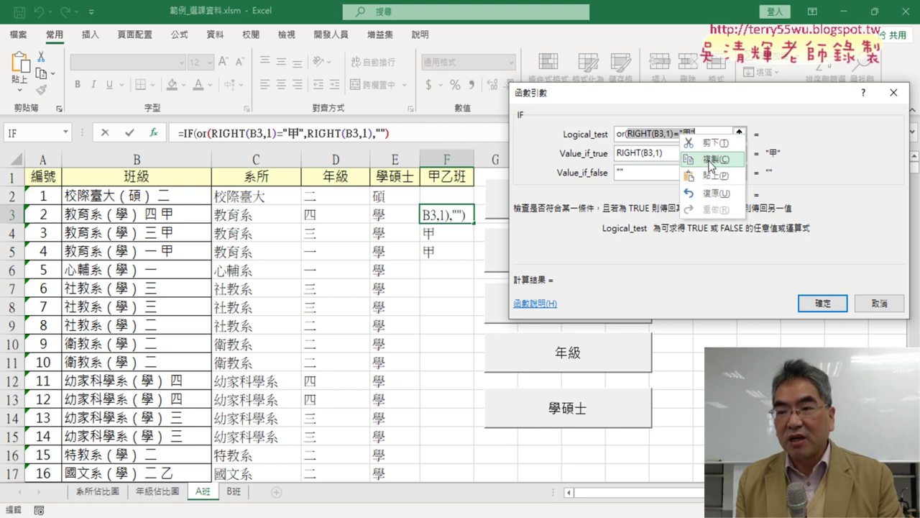
click(709, 161)
- Append the second condition RIGHT(B3,1)="乙" and close the OR with )
click(712, 135)
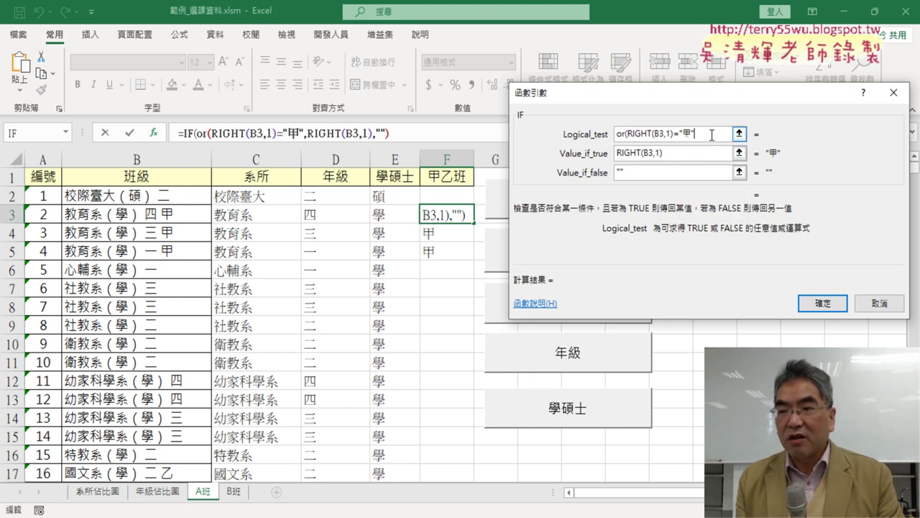
text(,)
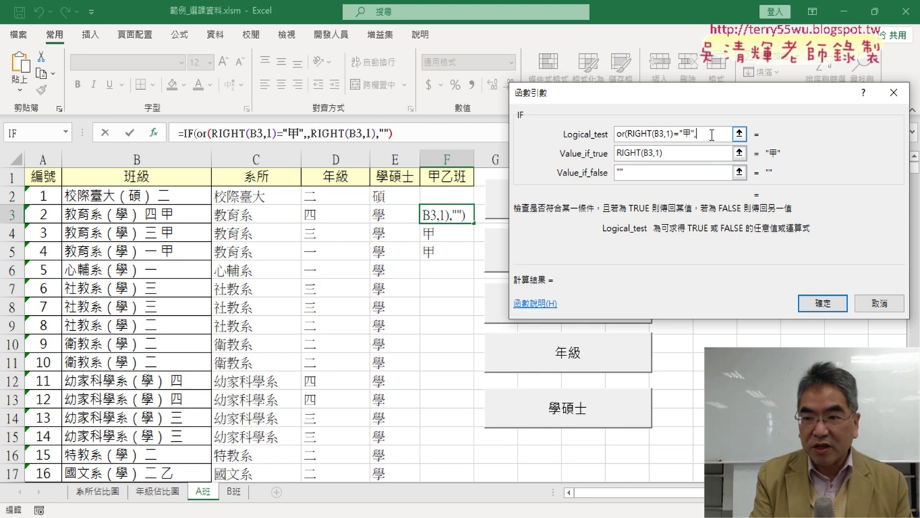
key(ctrl+v)
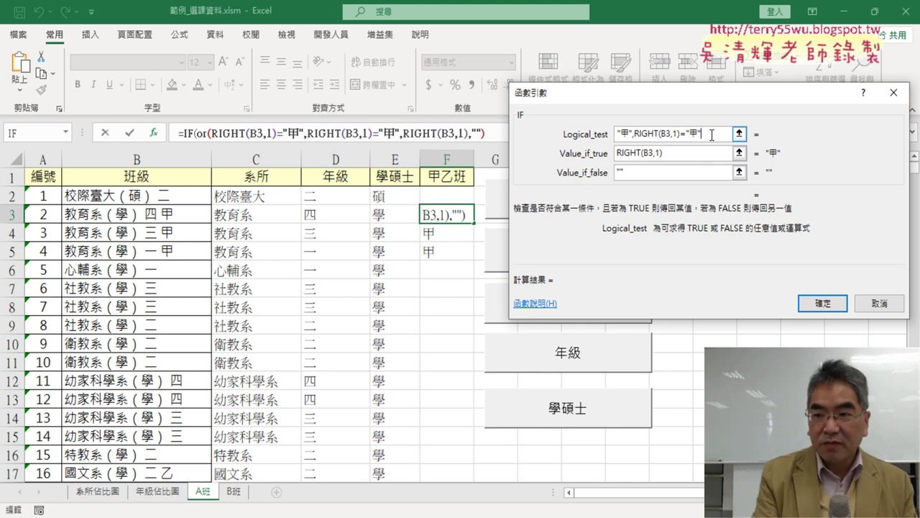
key(BackSpace)
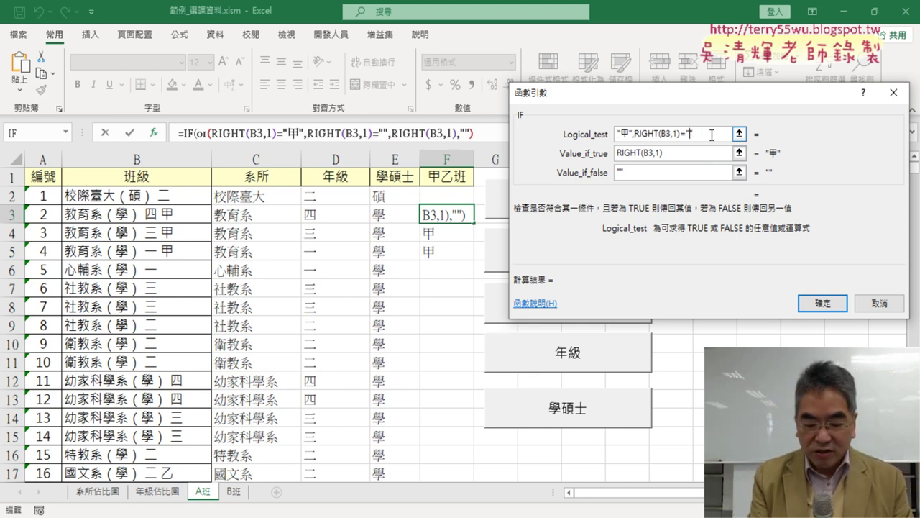
text(一)
text(3)
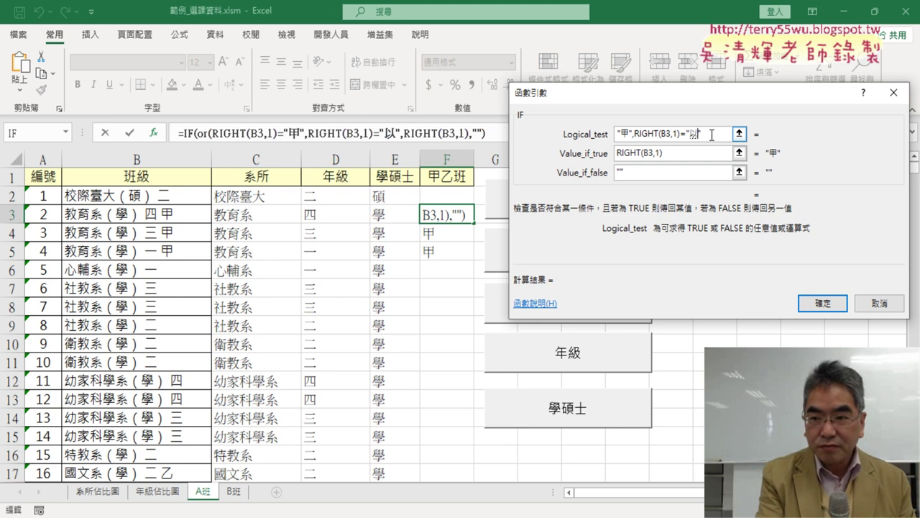
key(Down)
key(3)
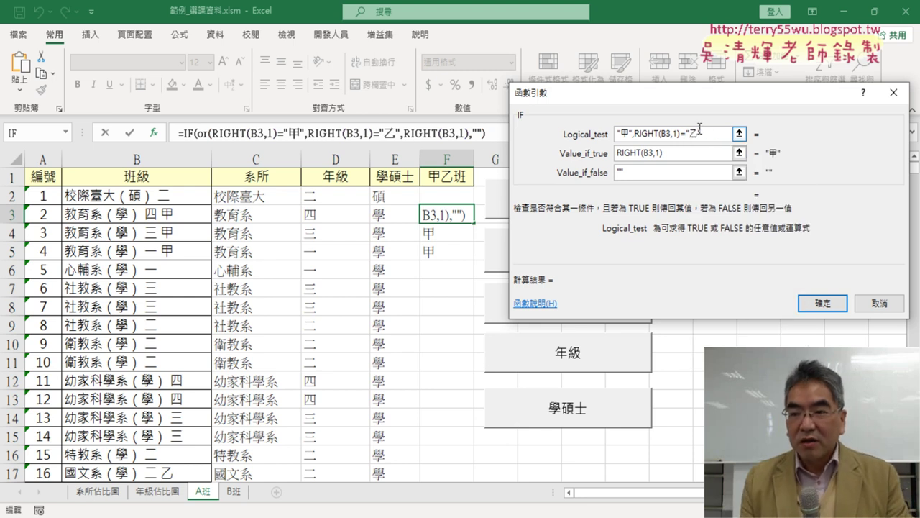
key(Return)
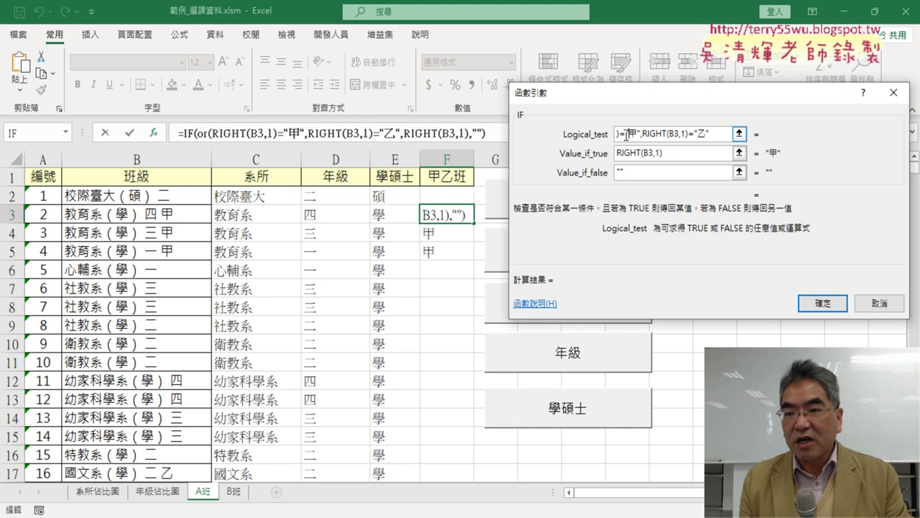
key(Home)
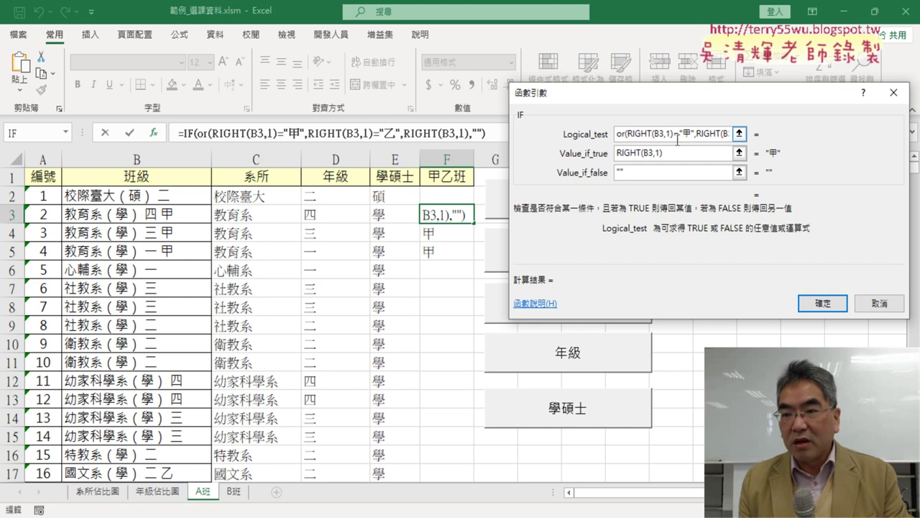
key(shift+End)
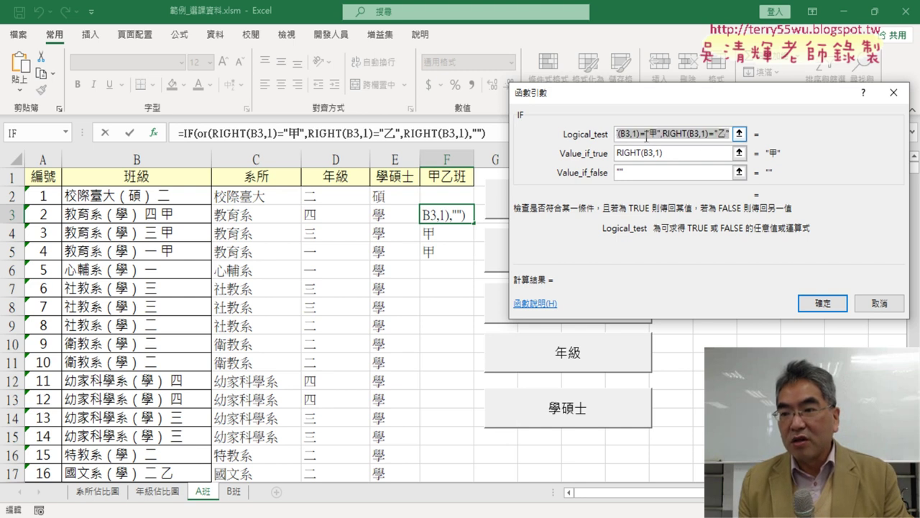
click(716, 137)
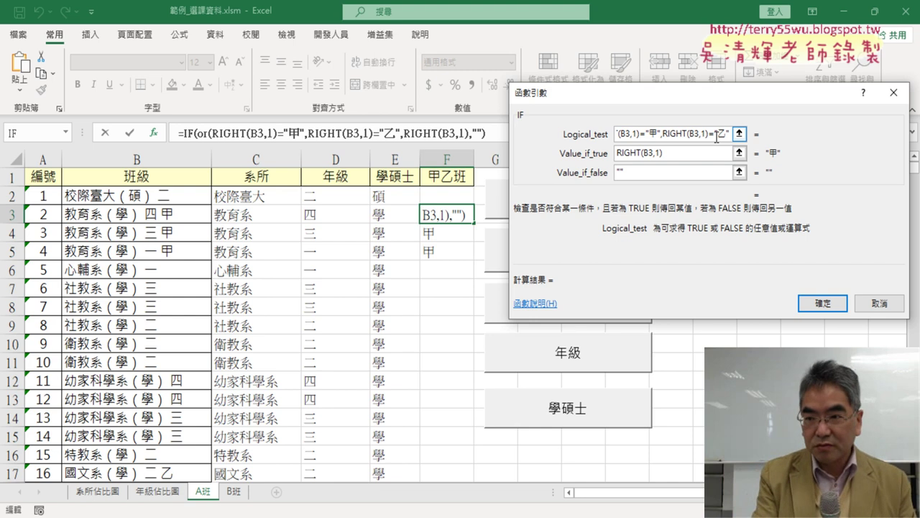
text())
key(shift+Home)
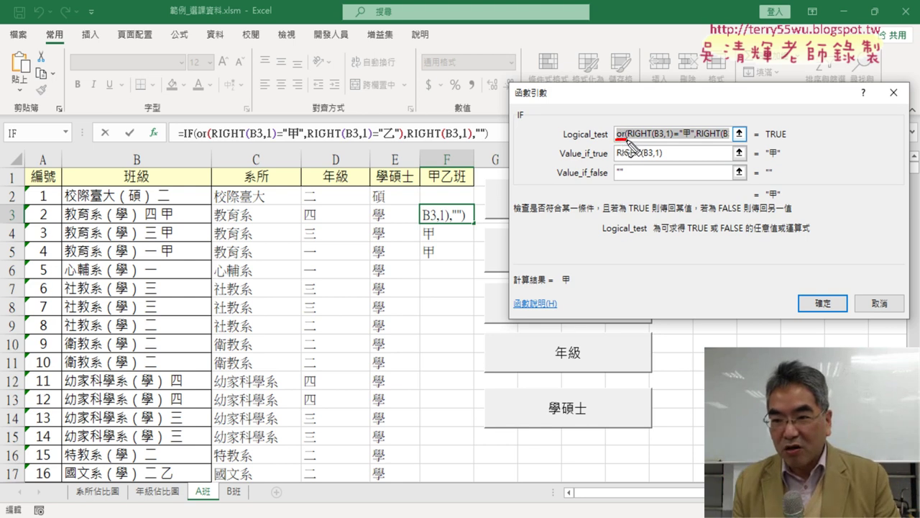
mouse_move(630, 127)
mouse_down()
mouse_move(625, 140)
mouse_move(684, 140)
mouse_move(745, 103)
mouse_up()
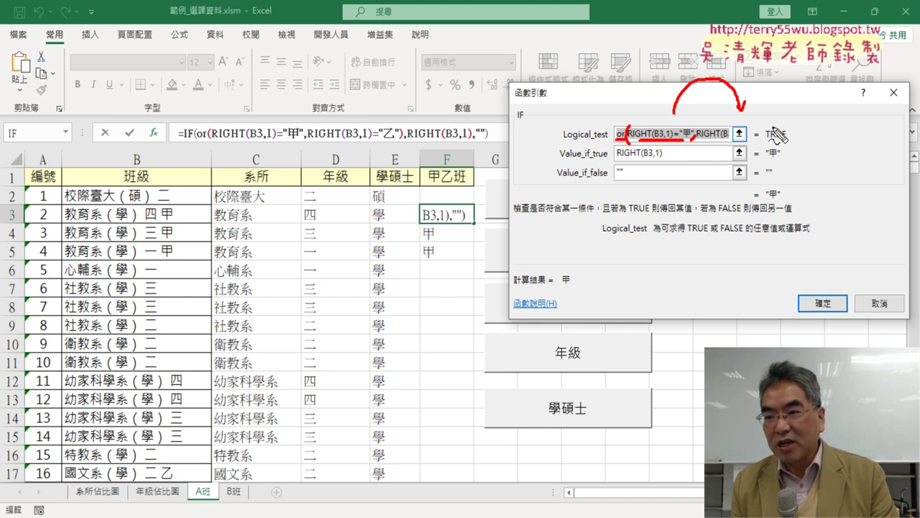
drag(776, 127, 772, 145)
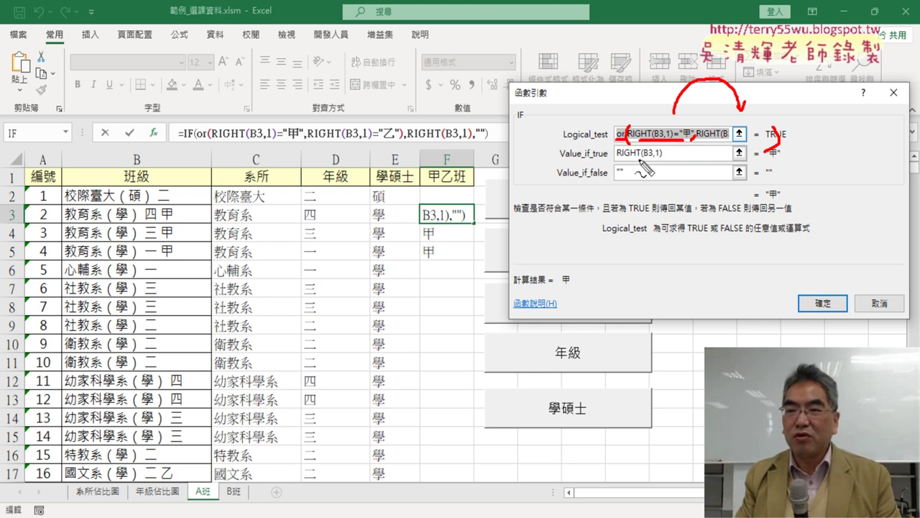
mouse_move(616, 160)
mouse_down()
mouse_move(645, 160)
mouse_move(611, 179)
mouse_move(622, 183)
mouse_up()
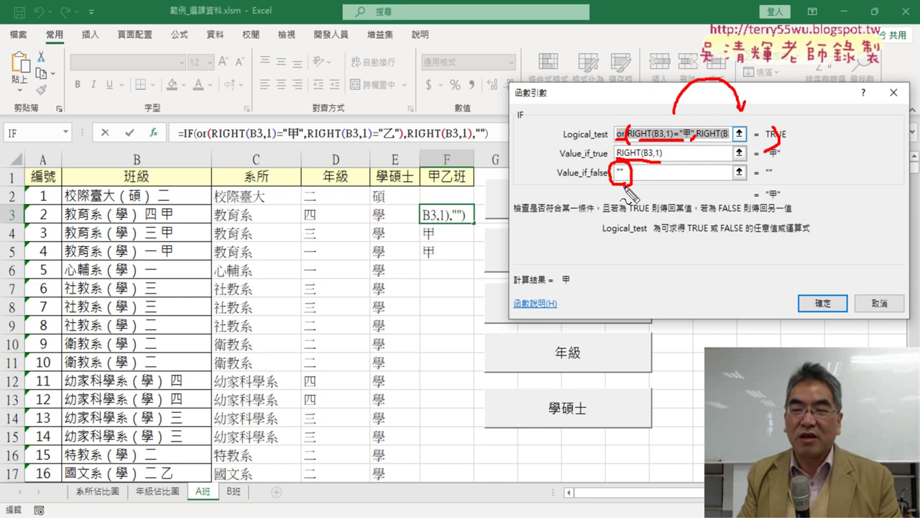
key(Escape)
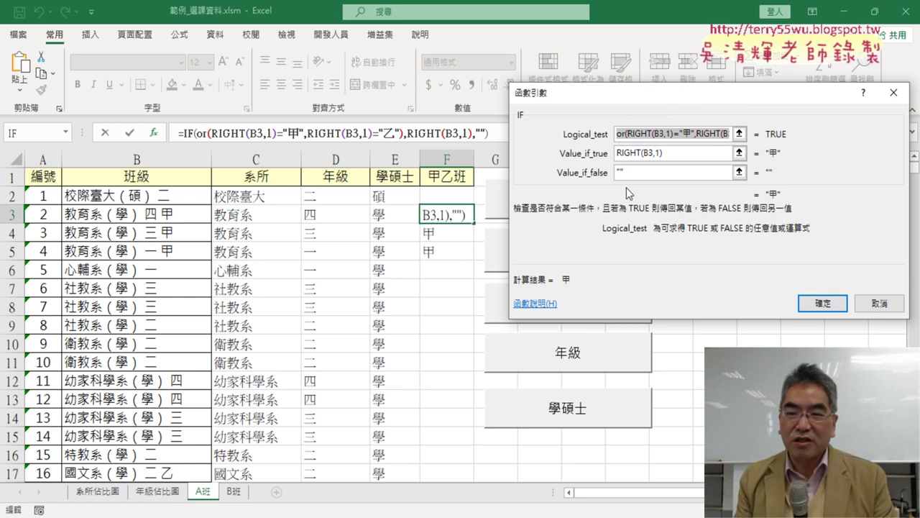
- Commit the OR-based IF in F3, copy it to F2 and fill it down column F
click(813, 304)
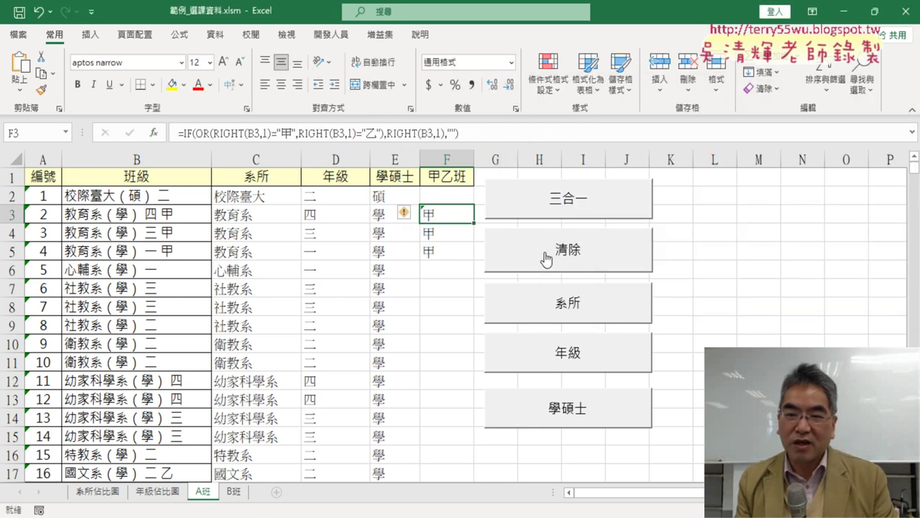
drag(478, 223, 483, 207)
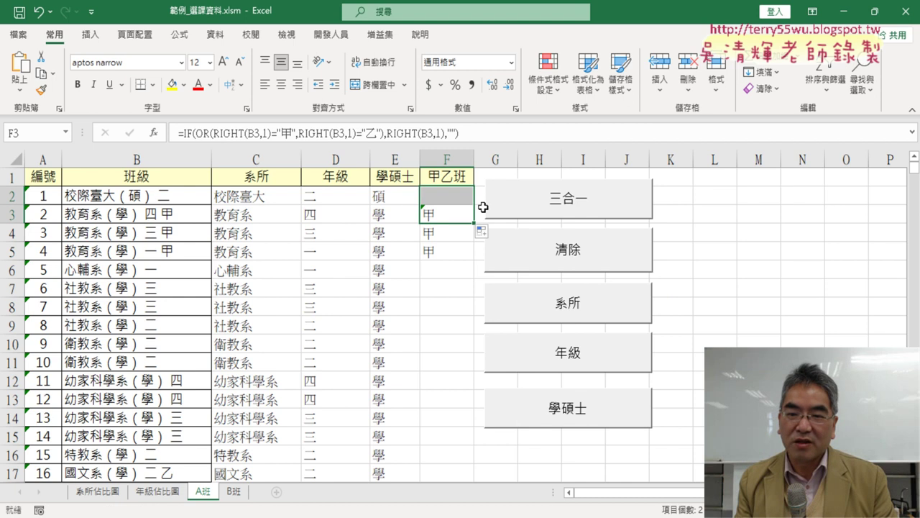
double_click(471, 223)
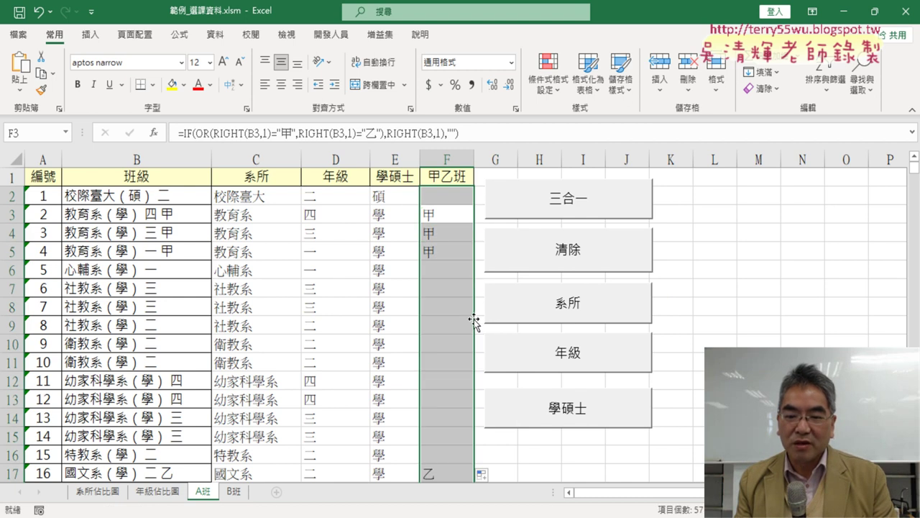
scroll(474, 324, down, 4)
scroll(453, 215, down, 1)
scroll(440, 257, down, 3)
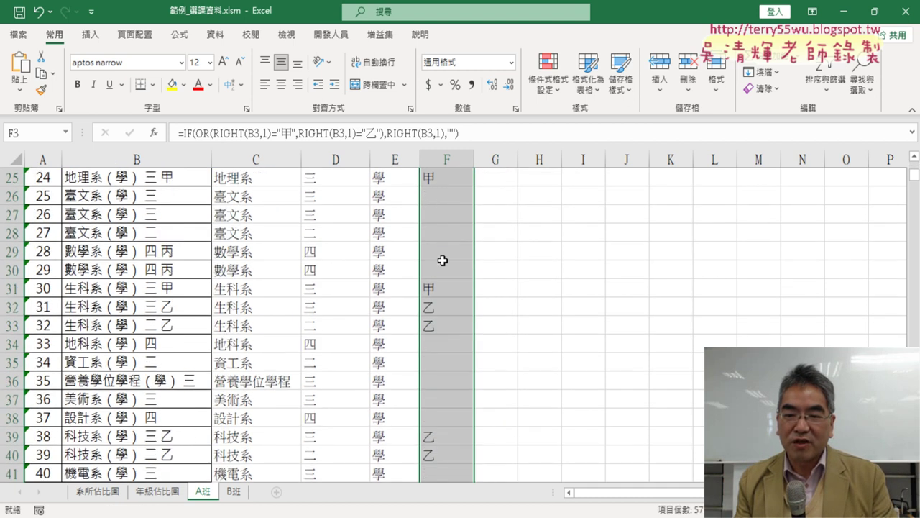
scroll(442, 261, down, 4)
scroll(442, 260, down, 3)
scroll(440, 259, up, 2)
scroll(440, 259, up, 6)
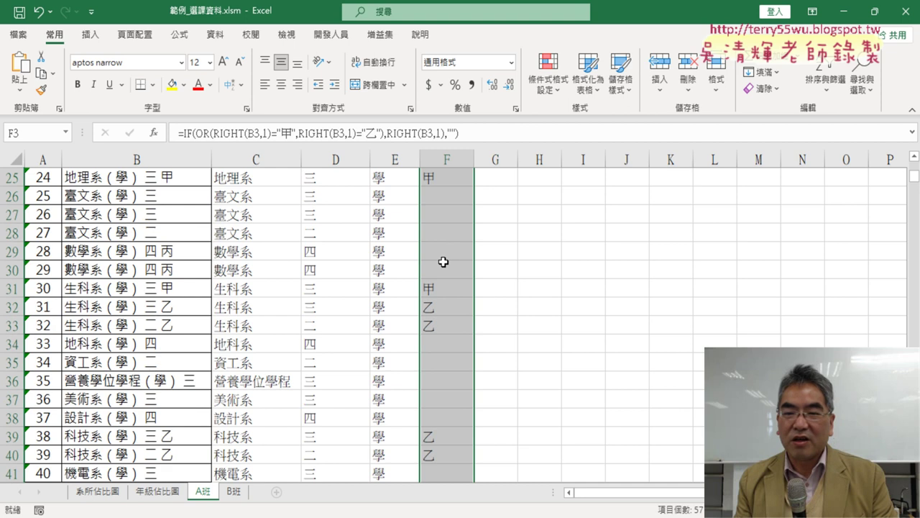
scroll(442, 261, up, 6)
scroll(444, 262, up, 2)
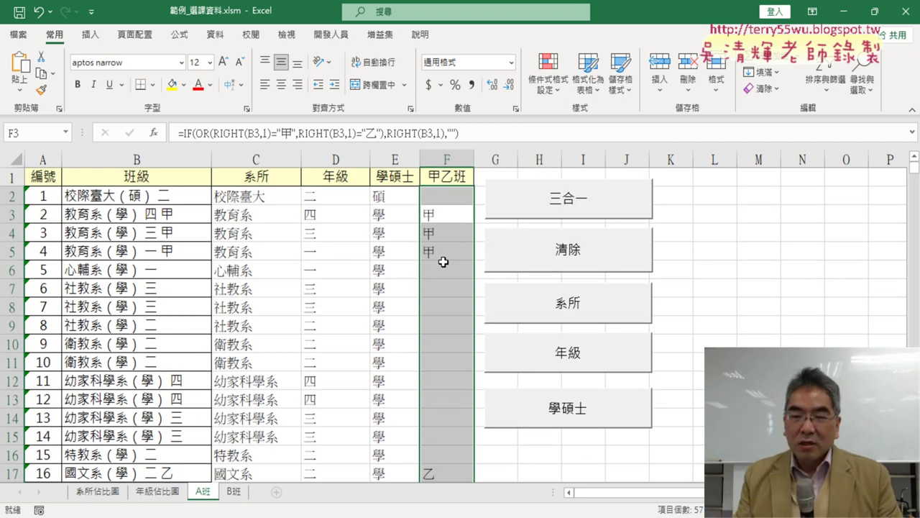
click(459, 195)
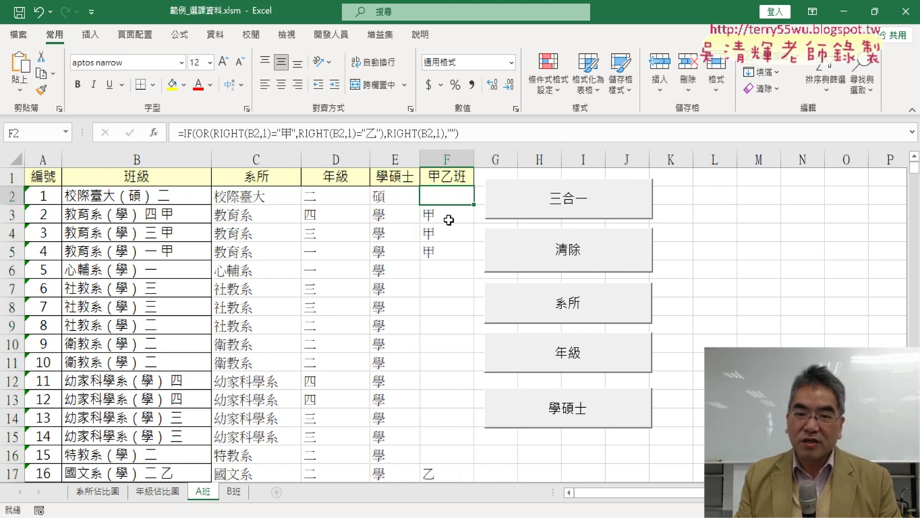
click(449, 220)
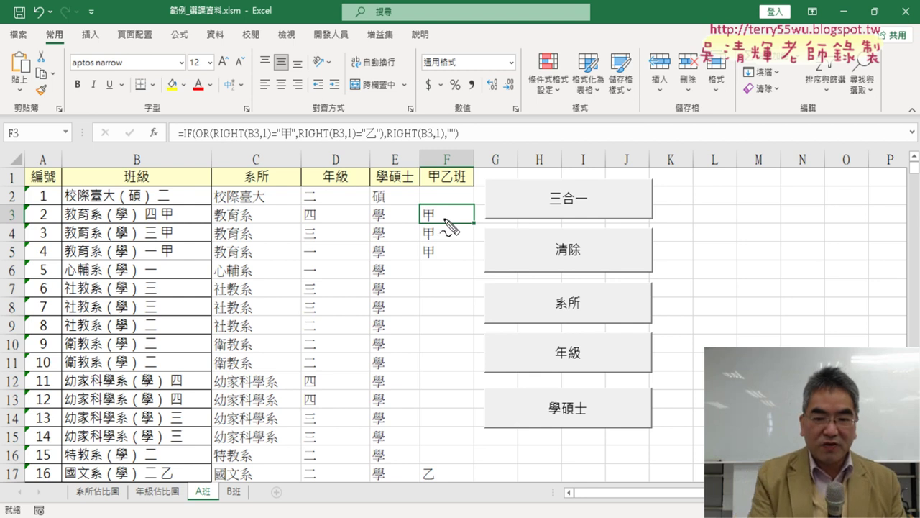
mouse_move(411, 202)
mouse_down()
mouse_move(413, 226)
mouse_move(472, 202)
mouse_move(478, 229)
mouse_up()
drag(415, 230, 480, 232)
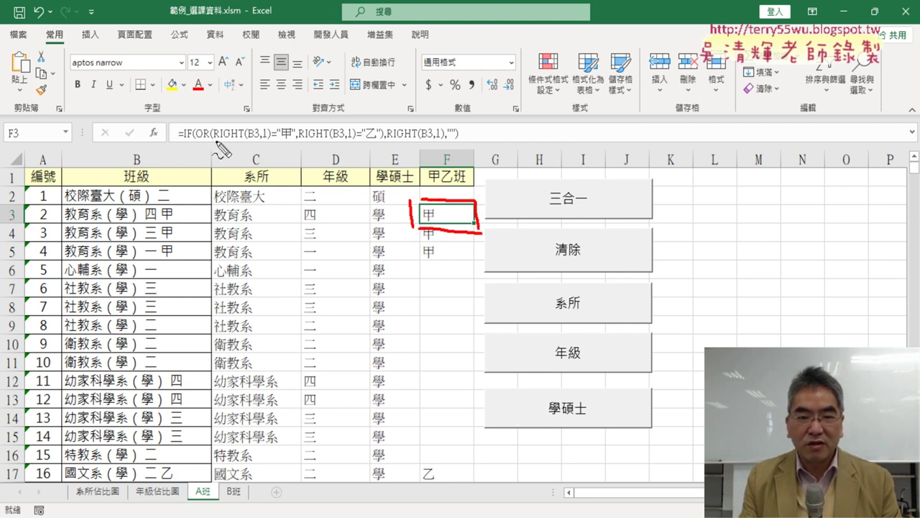
drag(215, 142, 271, 140)
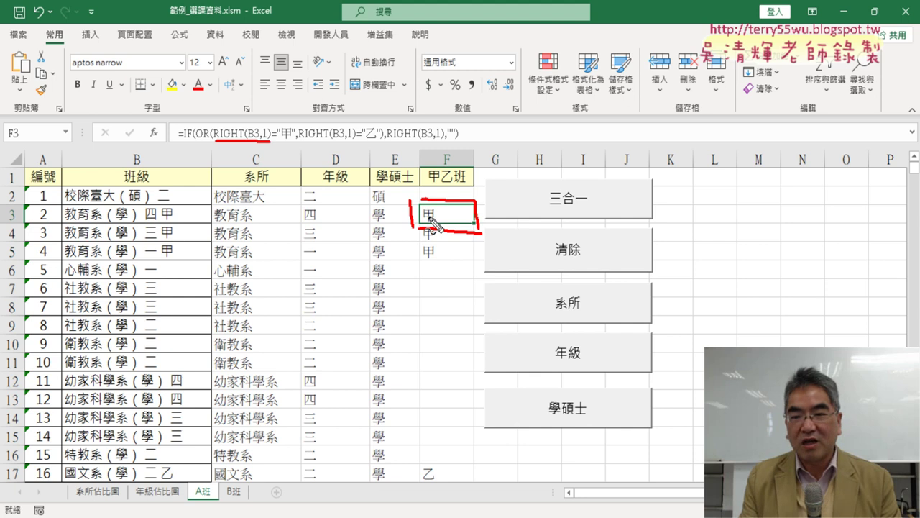
drag(158, 204, 171, 204)
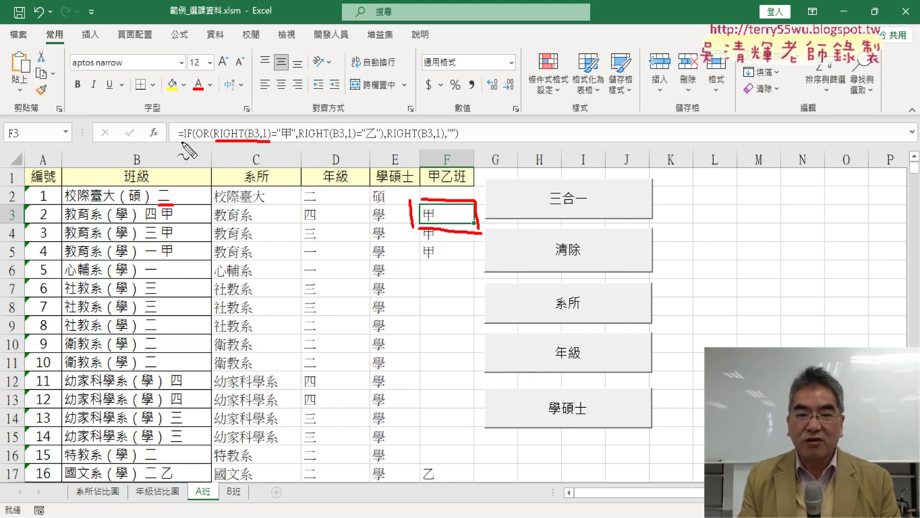
drag(181, 142, 189, 141)
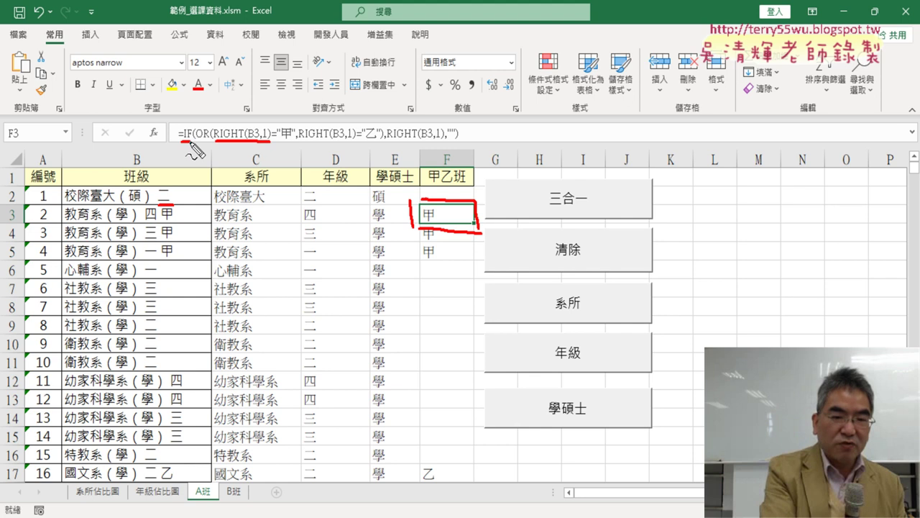
key(Escape)
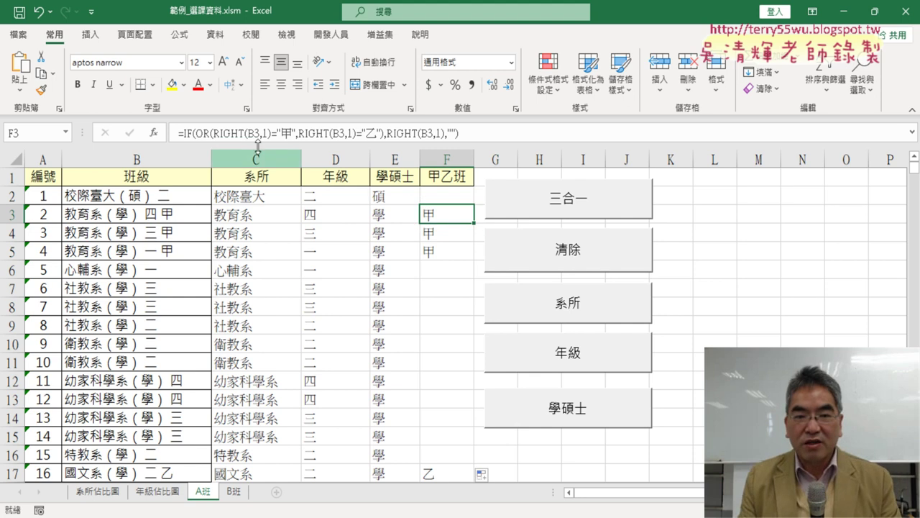
- Open the IF Function Arguments for F3's formula and move the dialog left
click(190, 133)
click(153, 133)
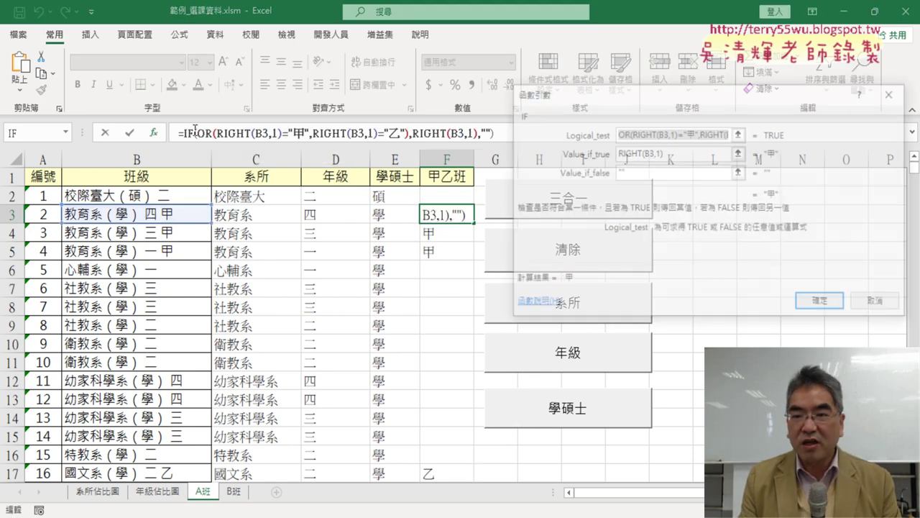
click(655, 152)
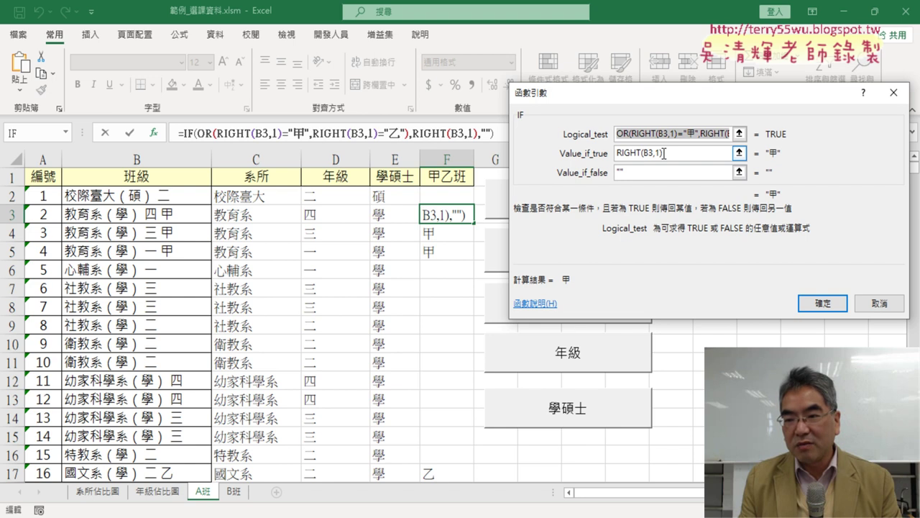
click(638, 153)
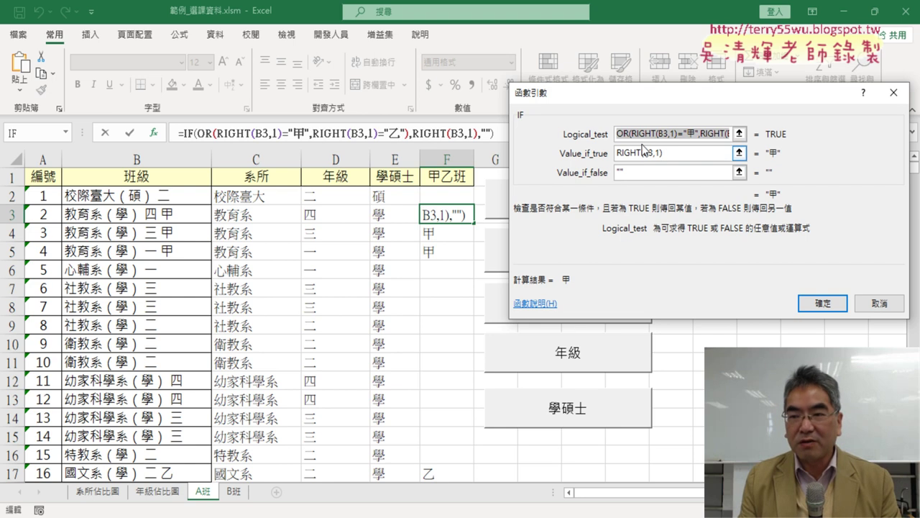
click(643, 134)
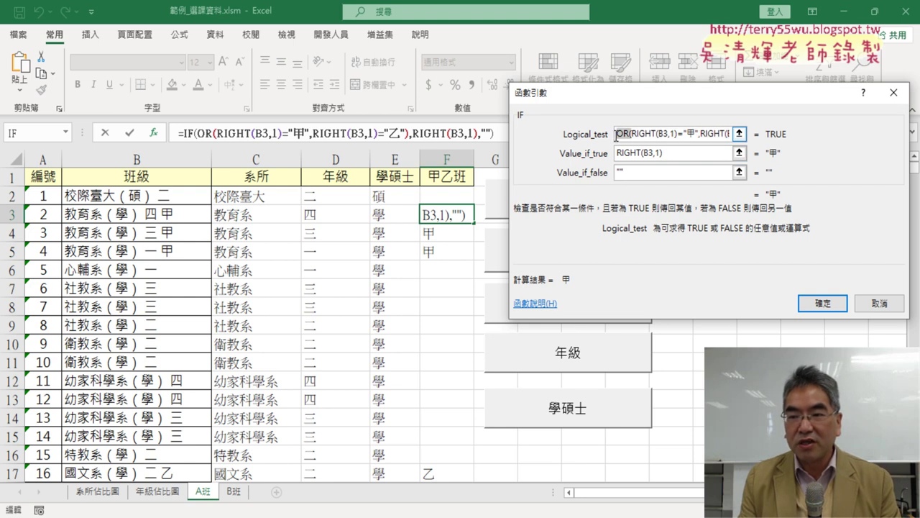
drag(633, 95, 322, 166)
click(341, 223)
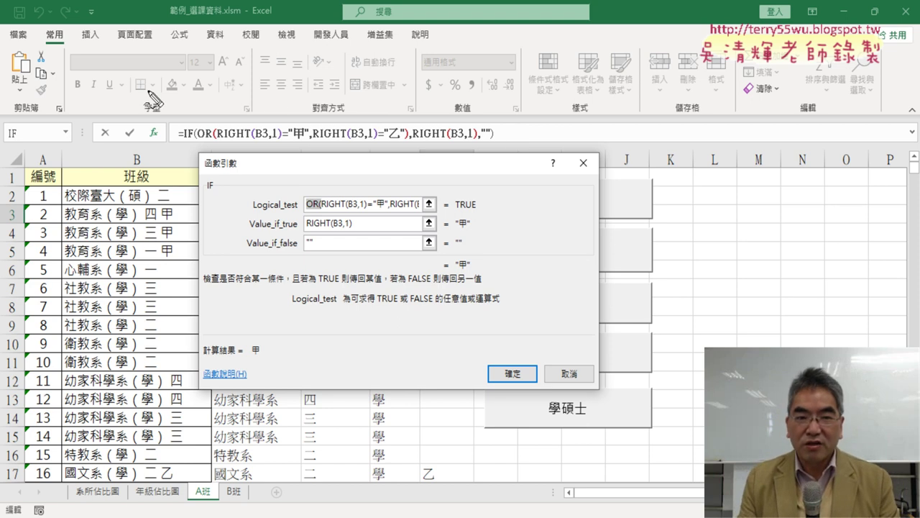
- Mark up the IF formula and its arguments dialog with pen annotations, then clear them
drag(128, 88, 171, 118)
drag(179, 141, 495, 143)
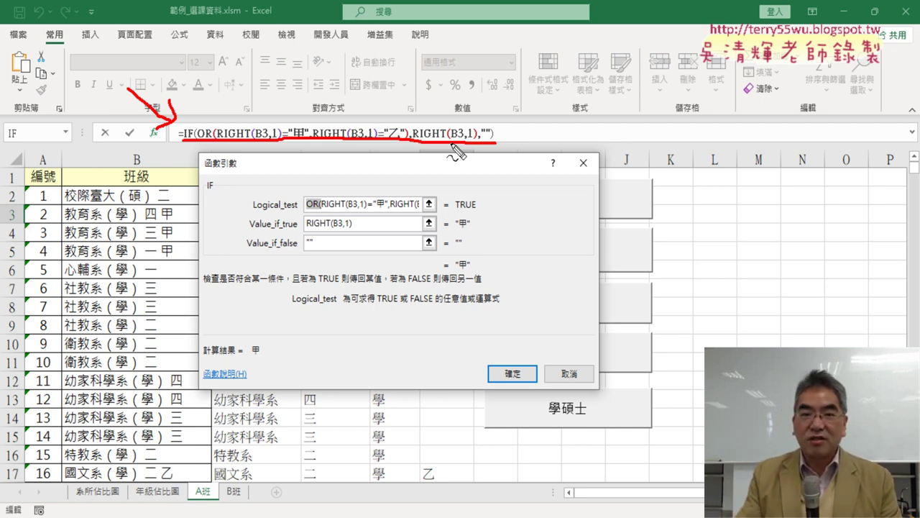
drag(194, 154, 189, 376)
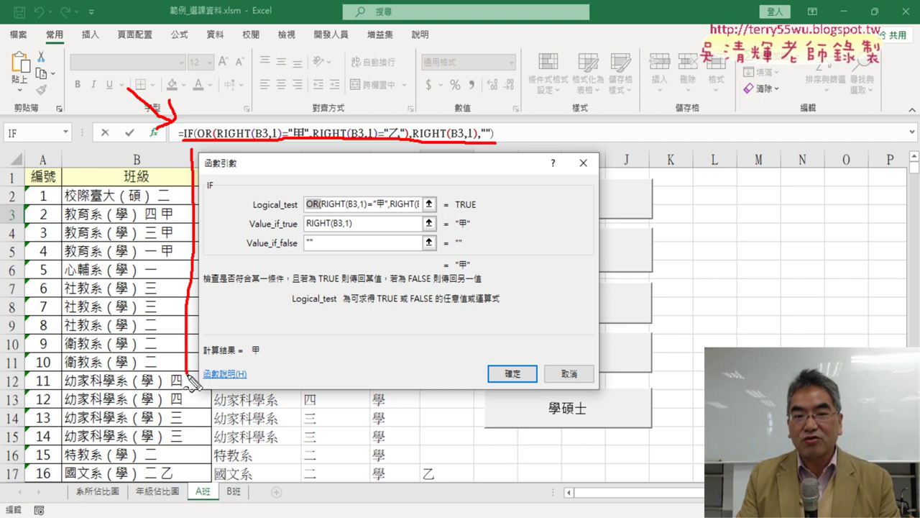
drag(208, 151, 434, 152)
drag(496, 134, 580, 133)
drag(595, 186, 612, 377)
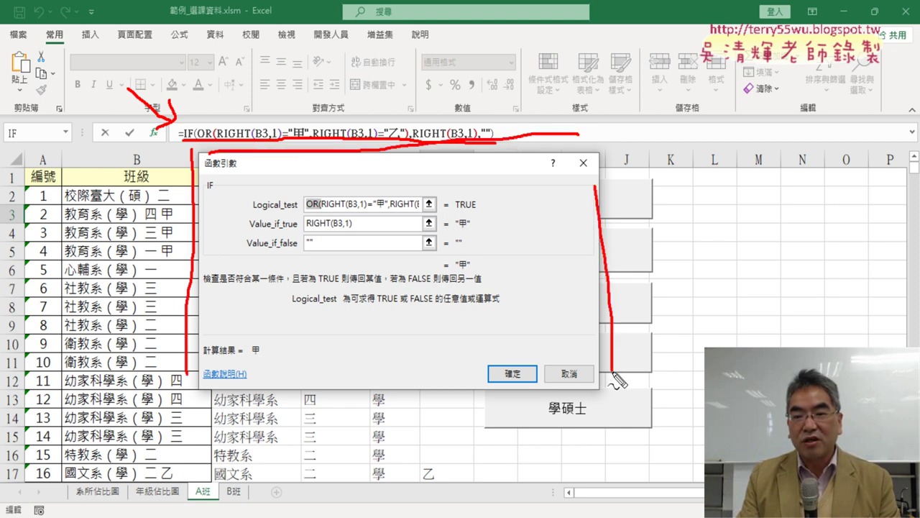
drag(264, 394, 571, 392)
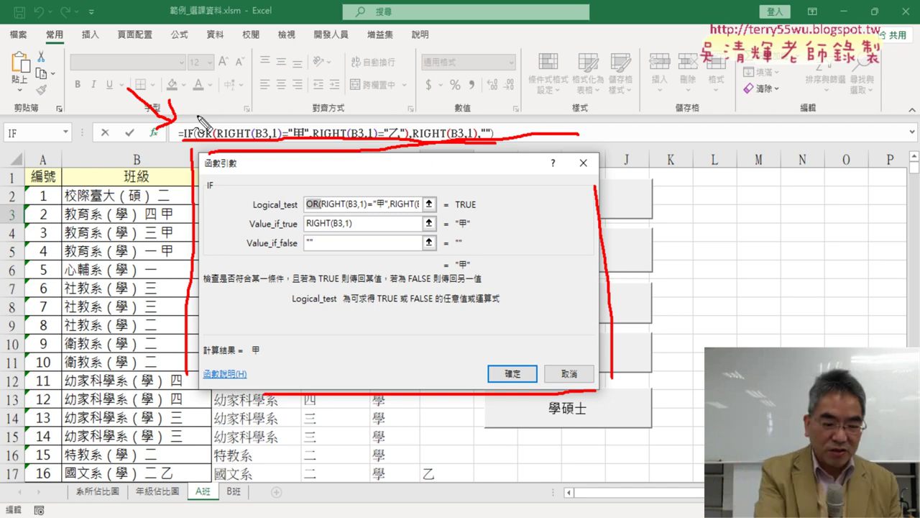
key(Escape)
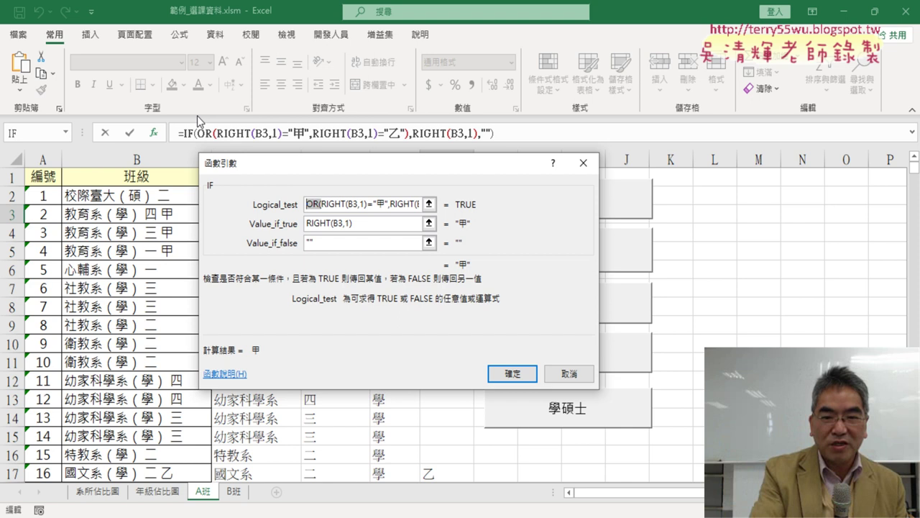